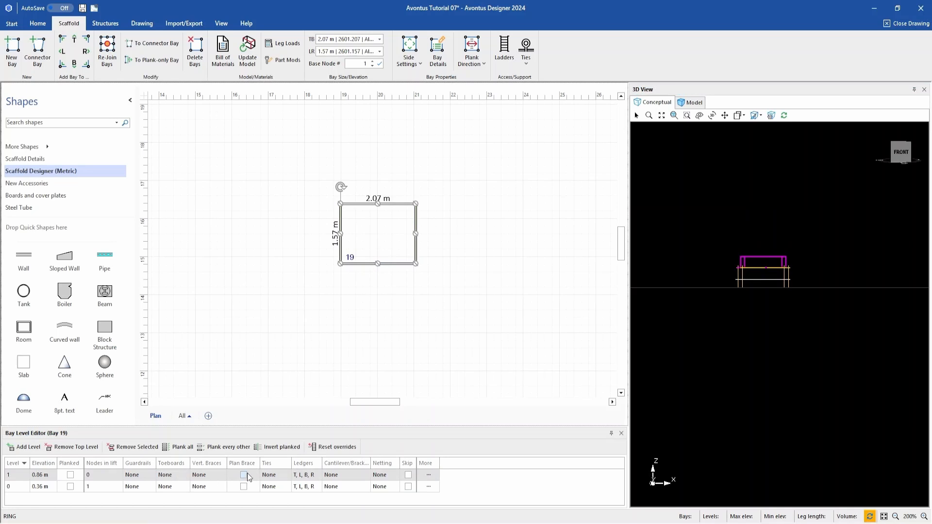
Step: Limit the ledgers on level 1 of bay 19 to the R side by removing T, L and B
left_click(303, 476)
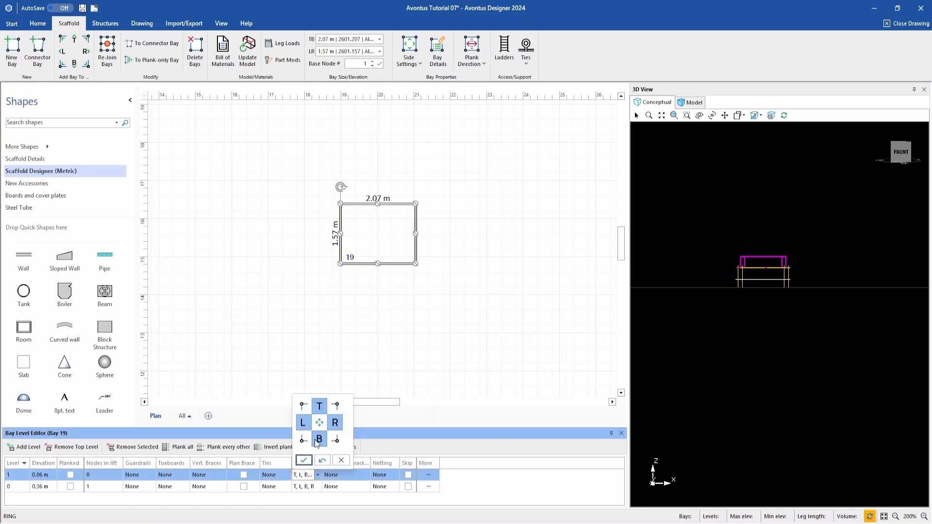
left_click(318, 406)
left_click(303, 423)
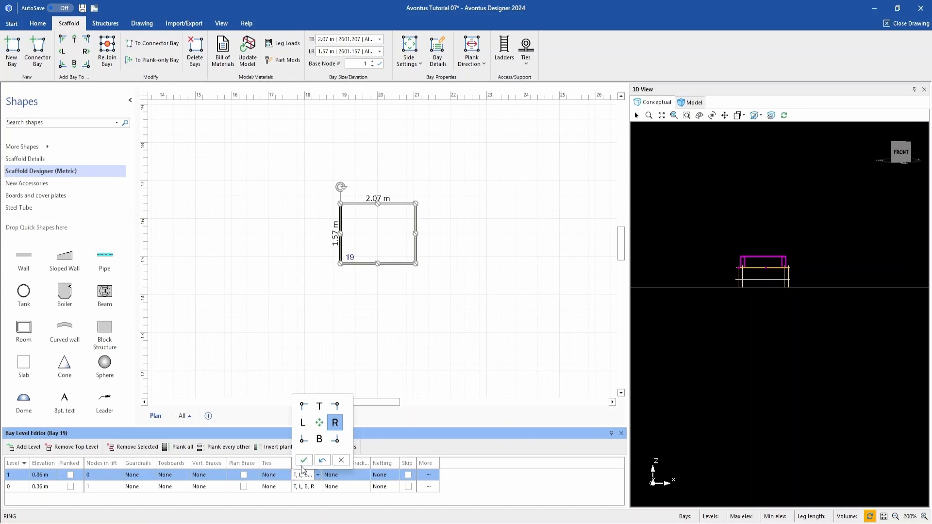
left_click(303, 460)
Step: Remove the R ledger from level 0 of bay 19, keeping T, L and B, and inspect the built 3D model at an angle
left_click(307, 486)
left_click(335, 434)
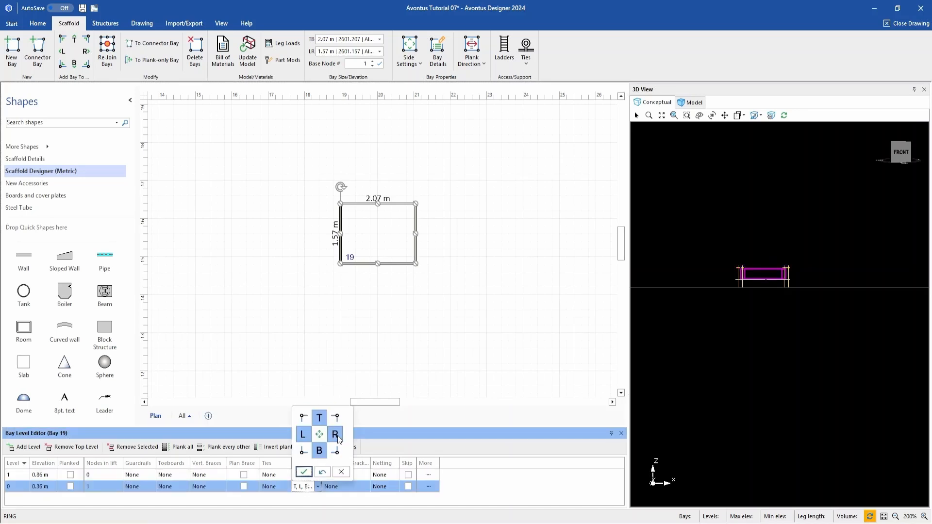
left_click(304, 471)
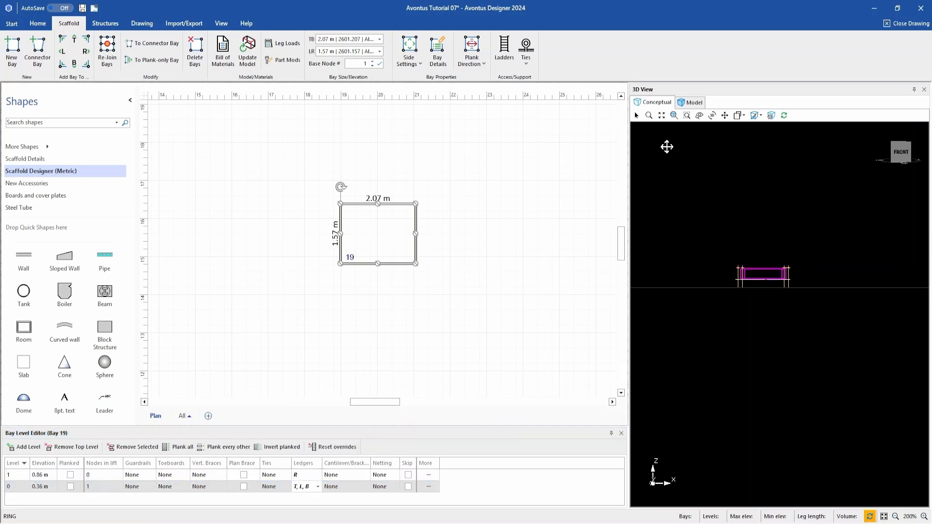
left_click(690, 103)
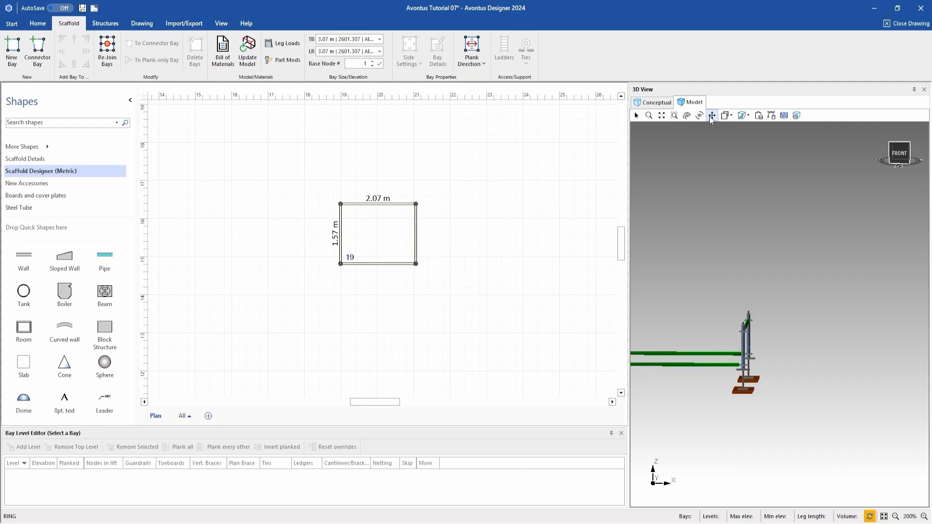
left_click(897, 147)
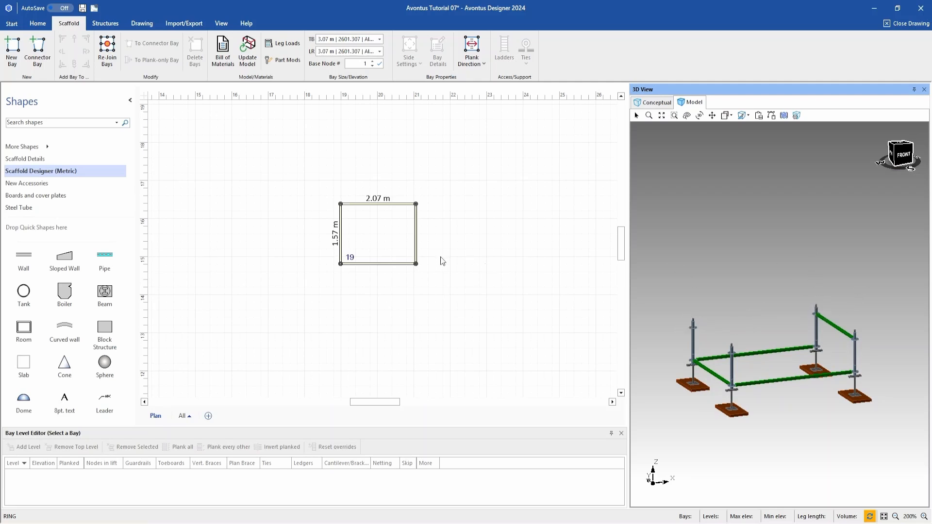
Step: Extend the tops of bay 19's verticals by 1 at B/L and T/L and 2 at B/R and T/R, and rebuild the 3D model
left_click(415, 242)
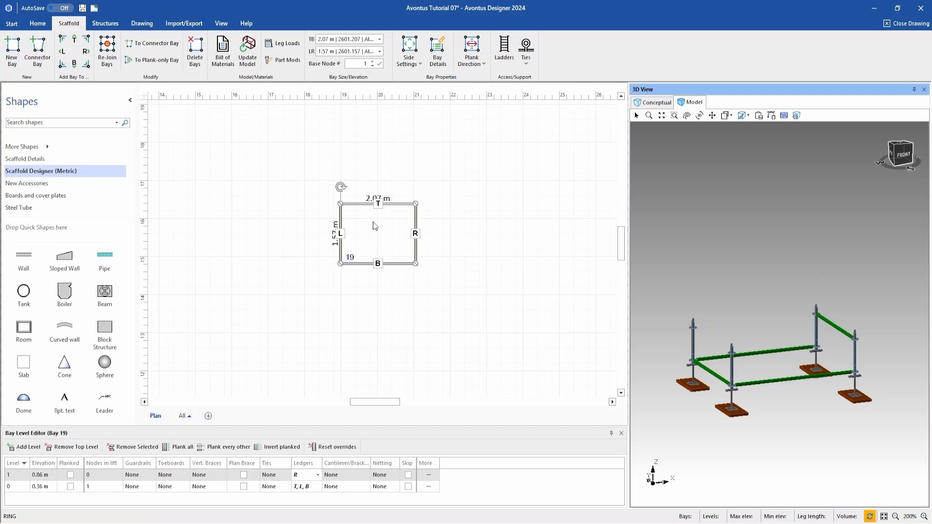
left_click(437, 49)
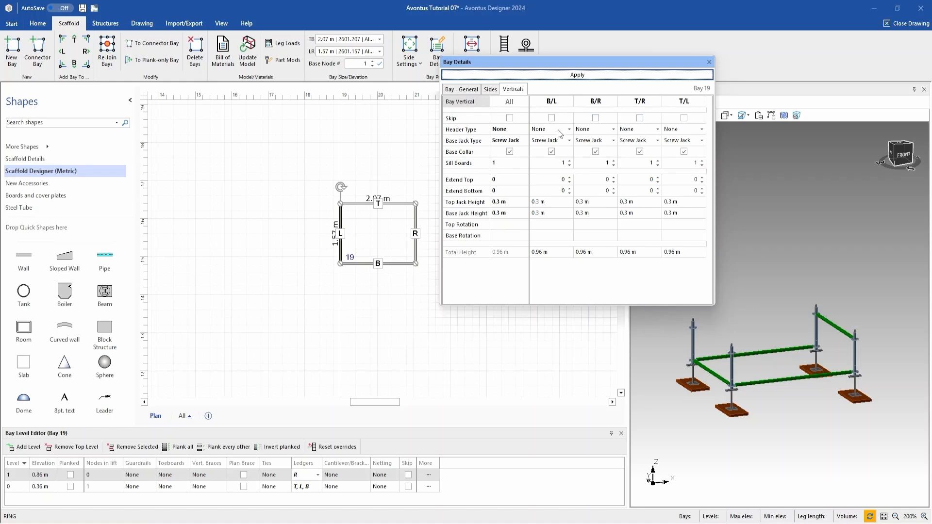
left_click(569, 177)
left_click(702, 179)
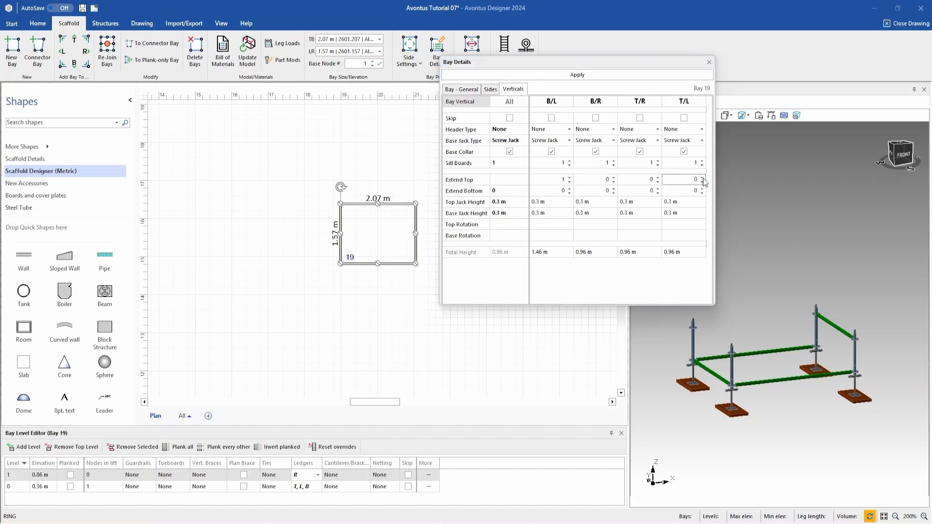
left_click(614, 177)
left_click(613, 178)
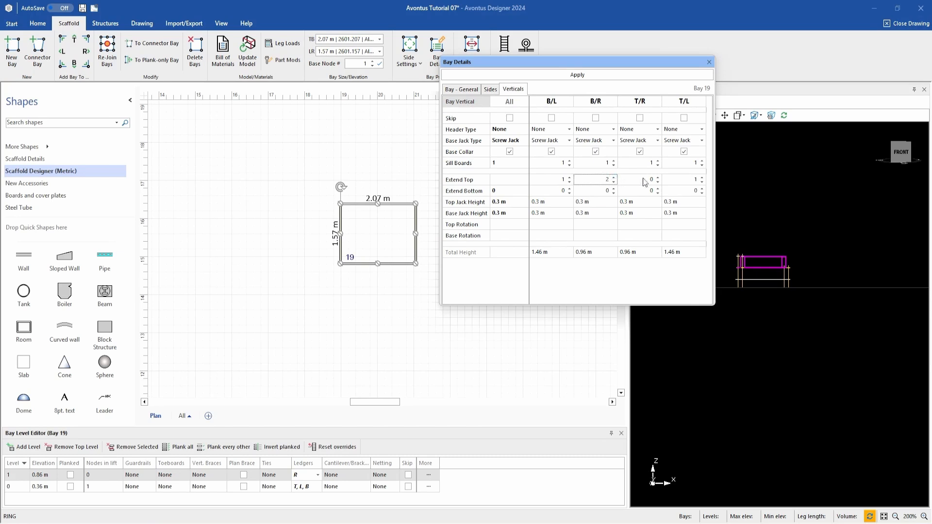
left_click(690, 74)
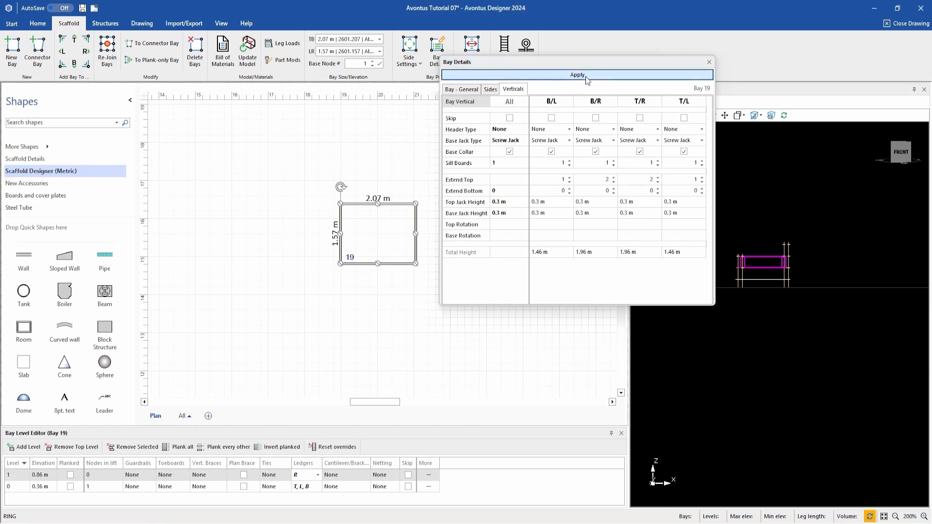
left_click(693, 101)
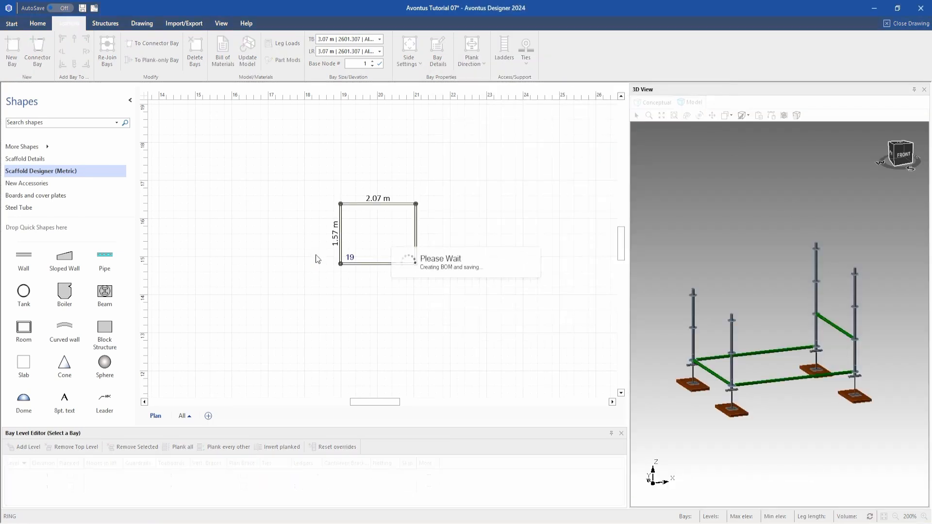
left_click_drag(892, 159, 896, 166)
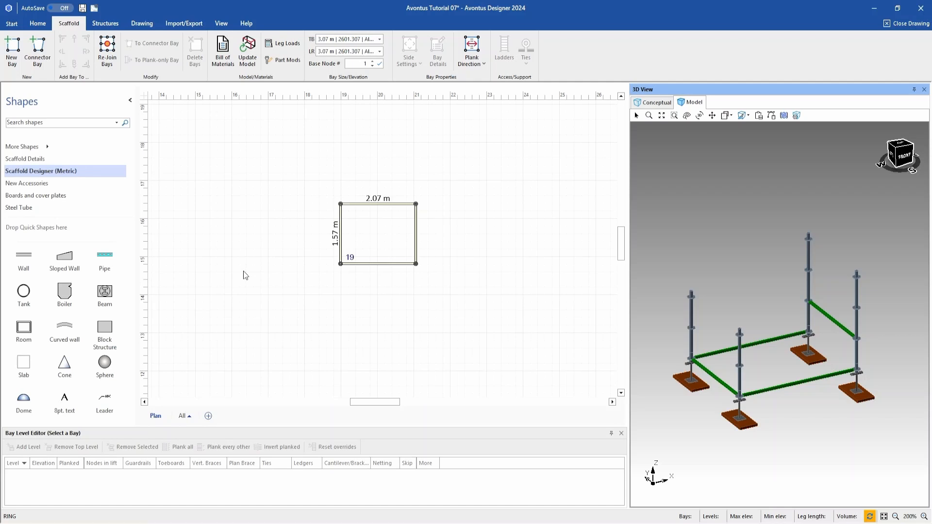
Step: Place a 2.07x320mm GFB from the boards and cover plates shapes inside the bay, against its upper 2.07 m side
left_click(49, 147)
left_click(49, 147)
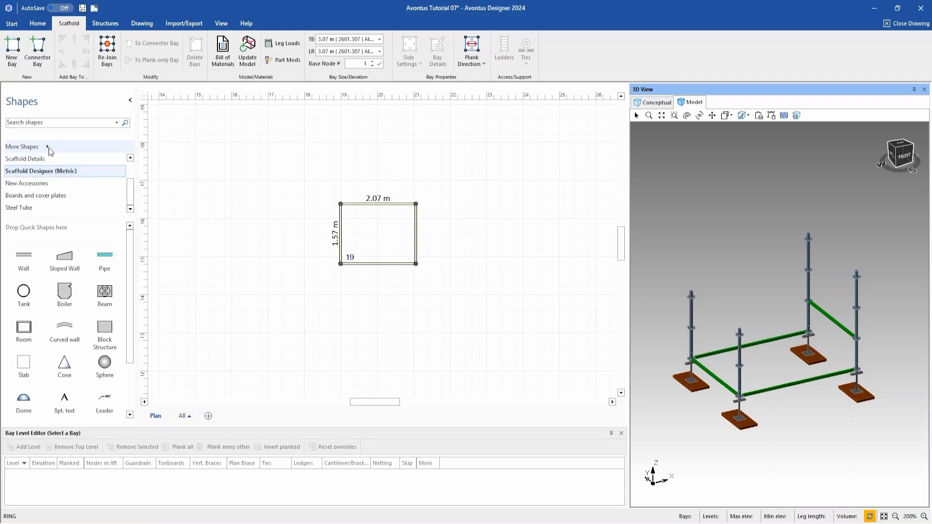
left_click(63, 199)
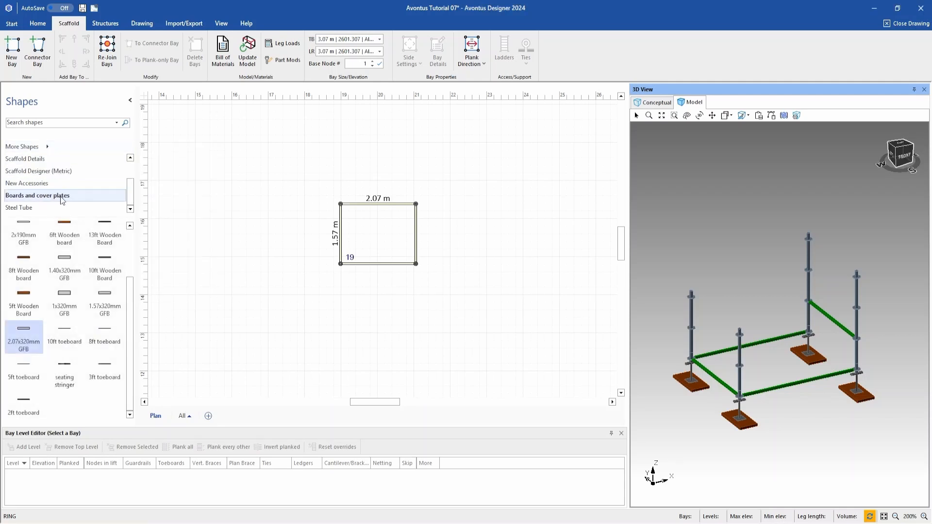
left_click_drag(25, 342, 378, 209)
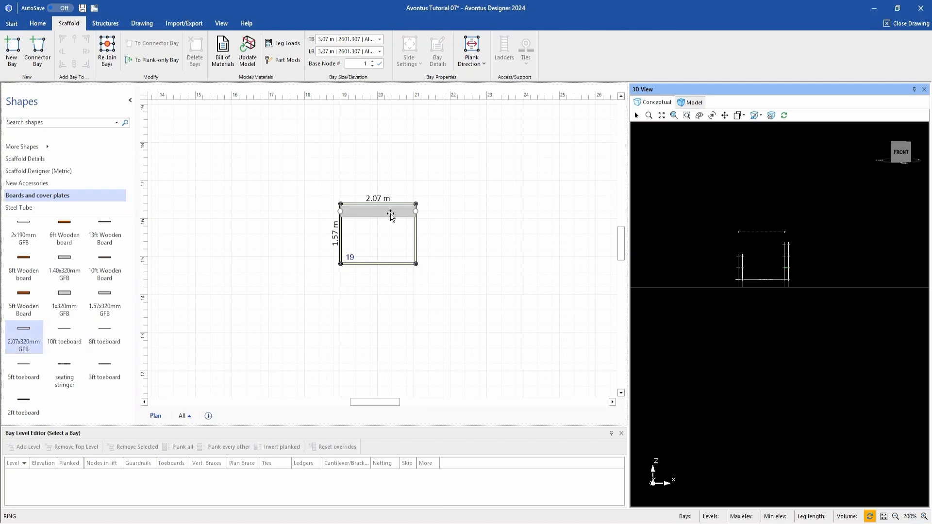
scroll(391, 215, "up", 5, "ctrl")
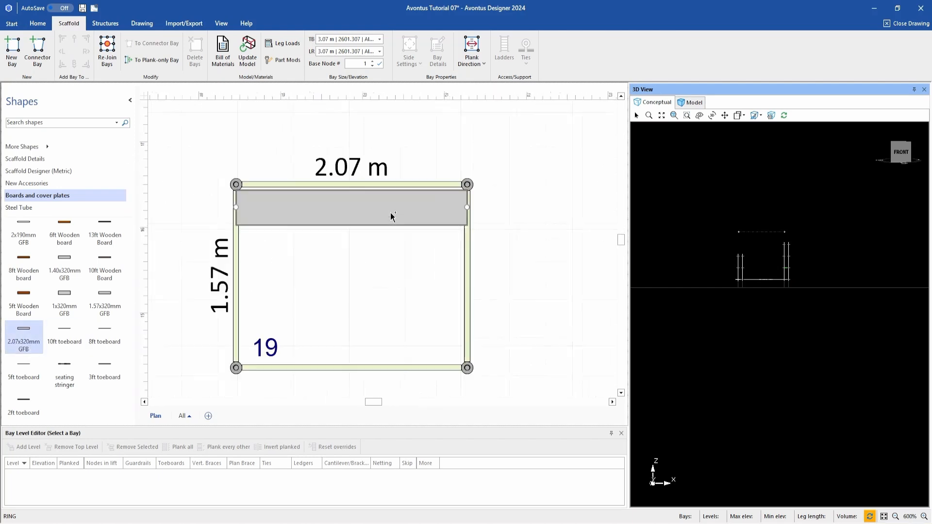
left_click(352, 209)
left_click_drag(352, 206, 352, 207)
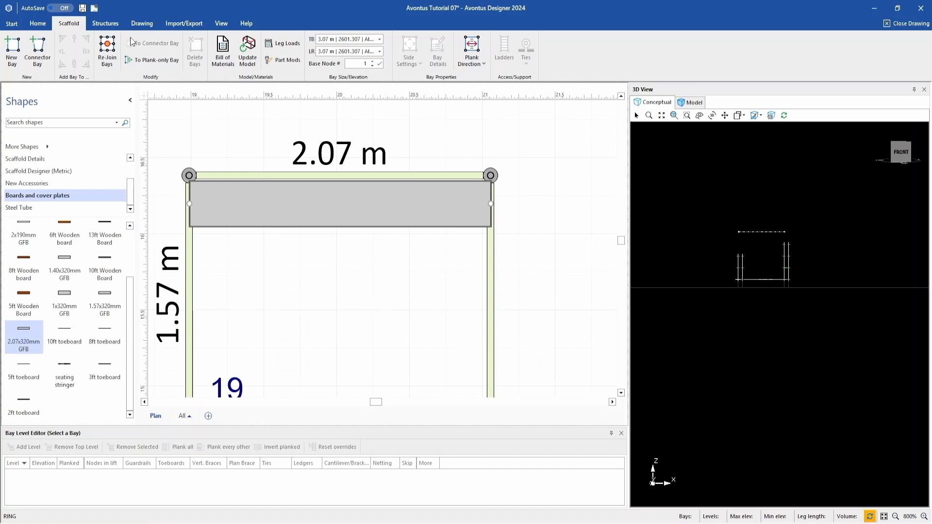
Step: Open the placed board's building object options and clear its part number
left_click(139, 25)
left_click(122, 51)
left_click_drag(454, 331, 415, 334)
key("Delete")
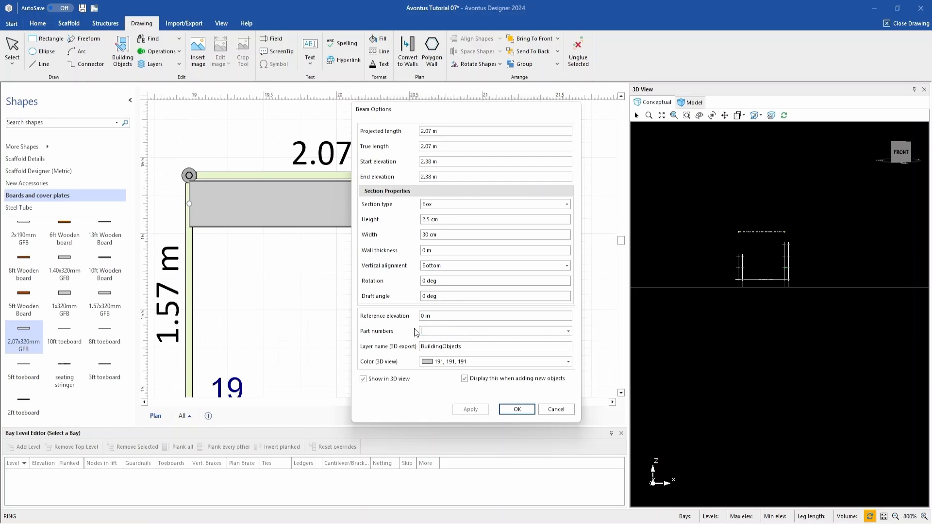
Step: Filter the part descriptions for "steel plan" and assign the Steel Plank 320mm 2.07m from the Steel Planks group to the board
left_click(568, 331)
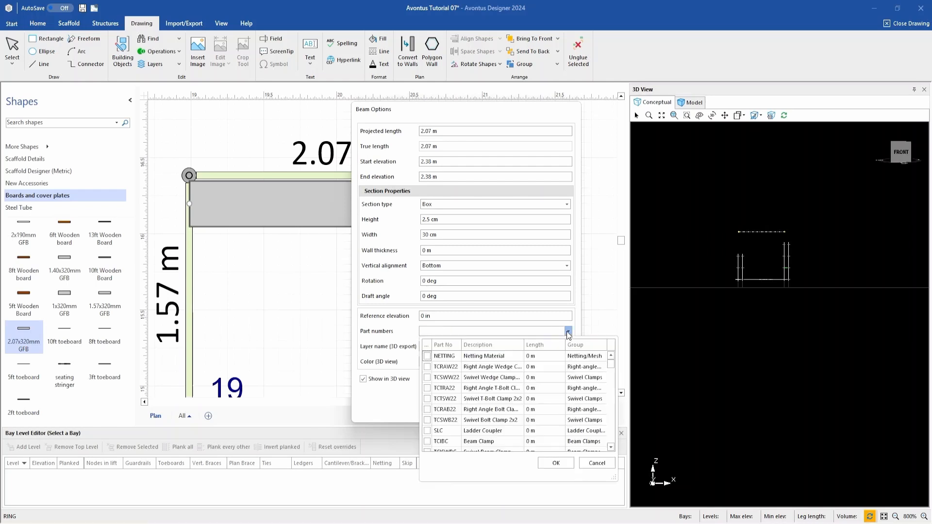
left_click(520, 344)
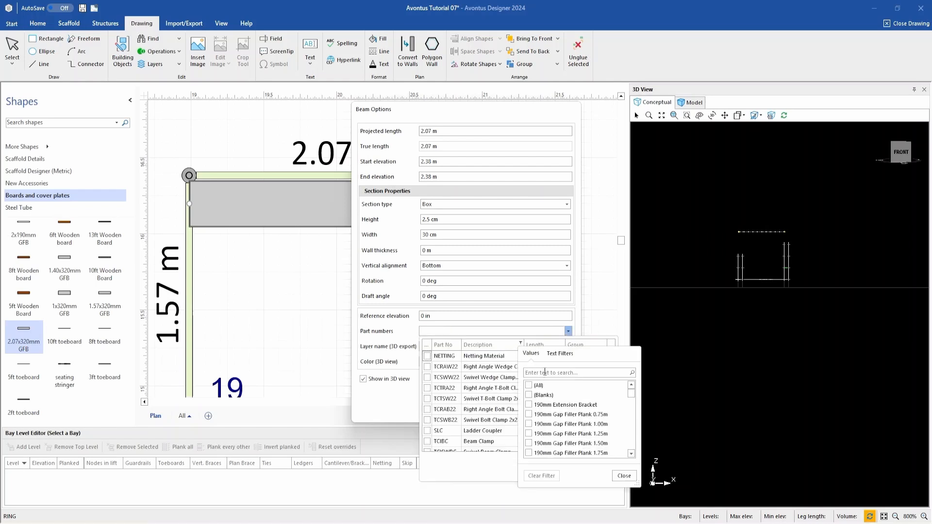
type("steel p")
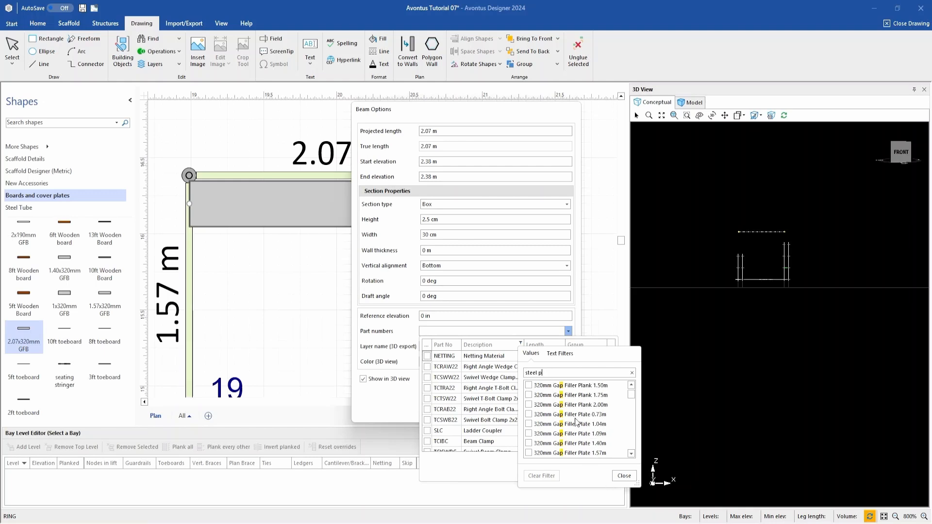
type("lan")
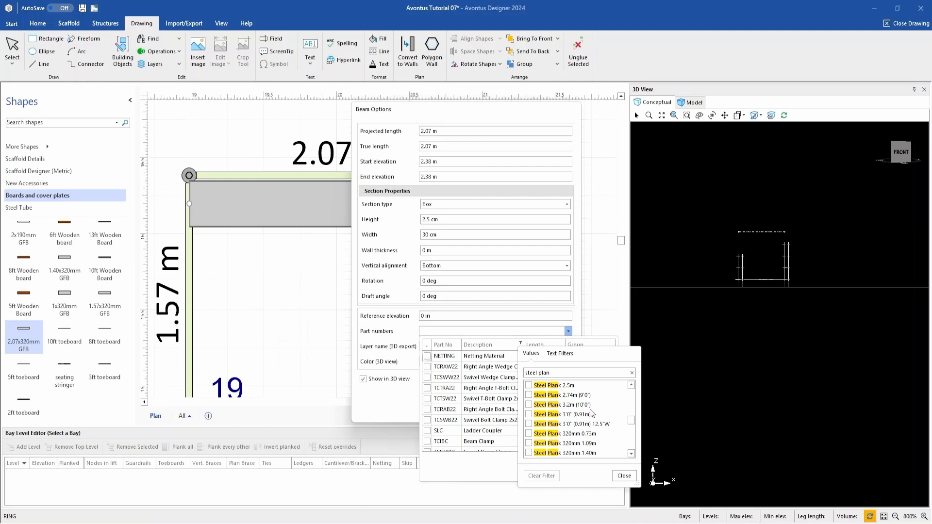
scroll(591, 415, "down", 2)
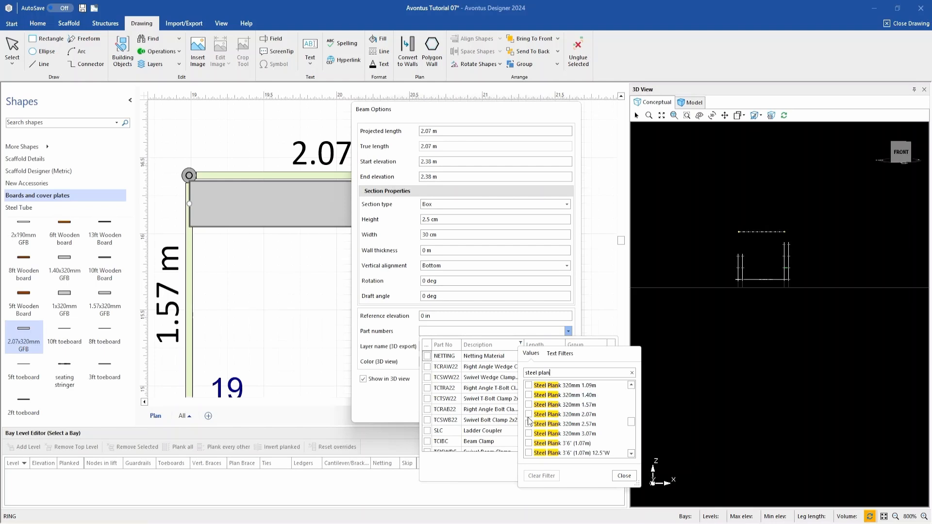
left_click(529, 414)
left_click(623, 476)
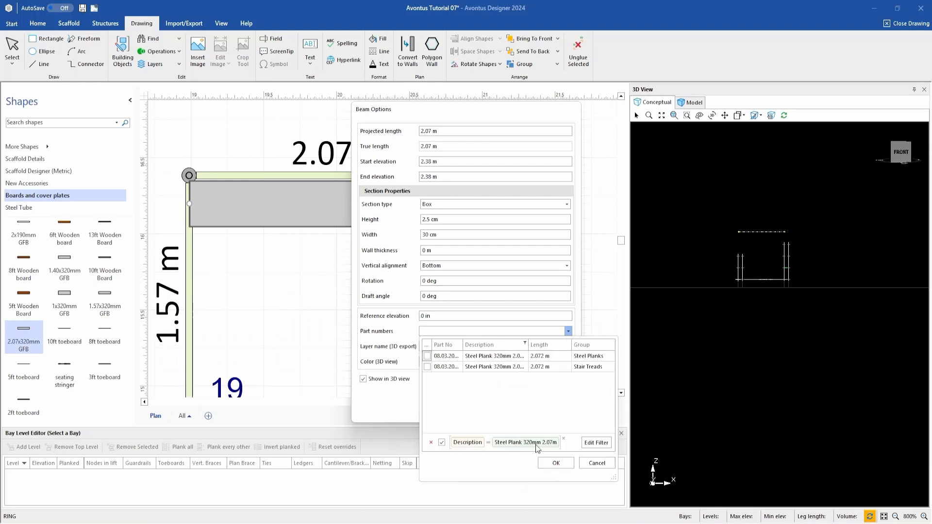
left_click(556, 462)
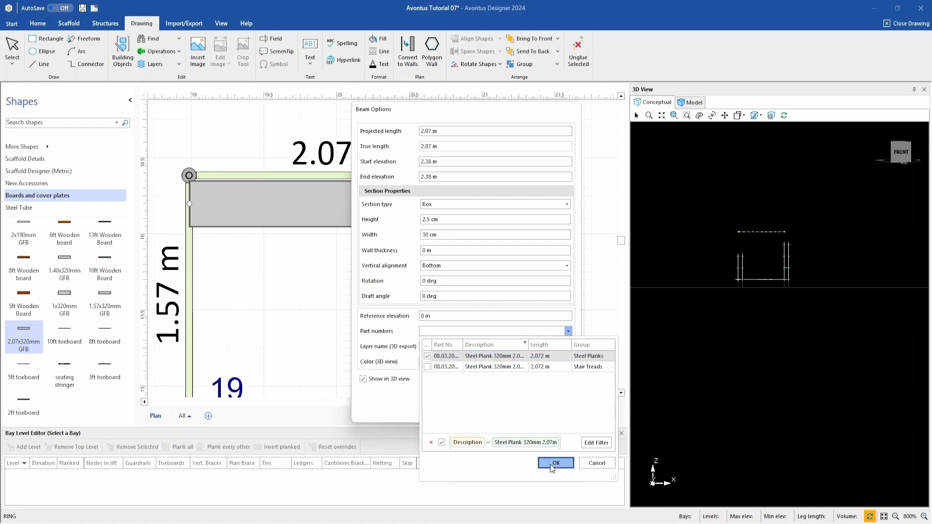
left_click(525, 408)
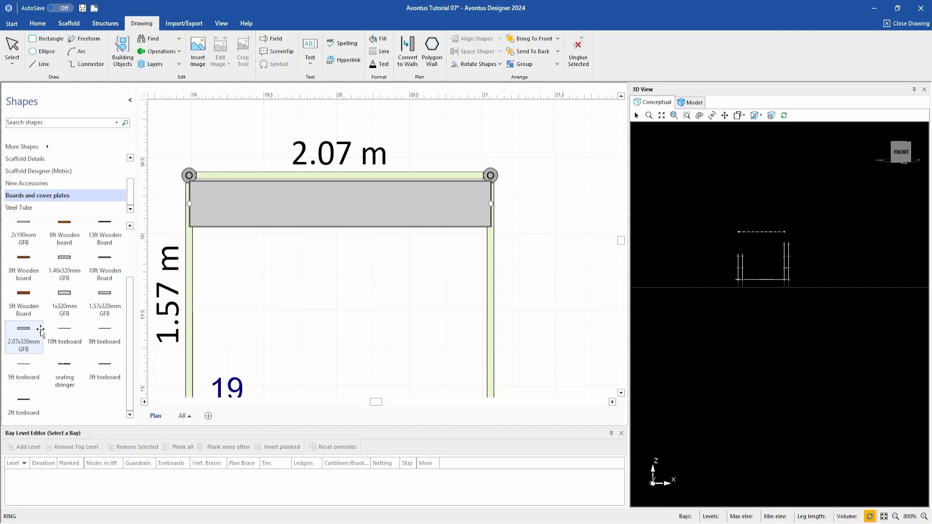
key("Escape")
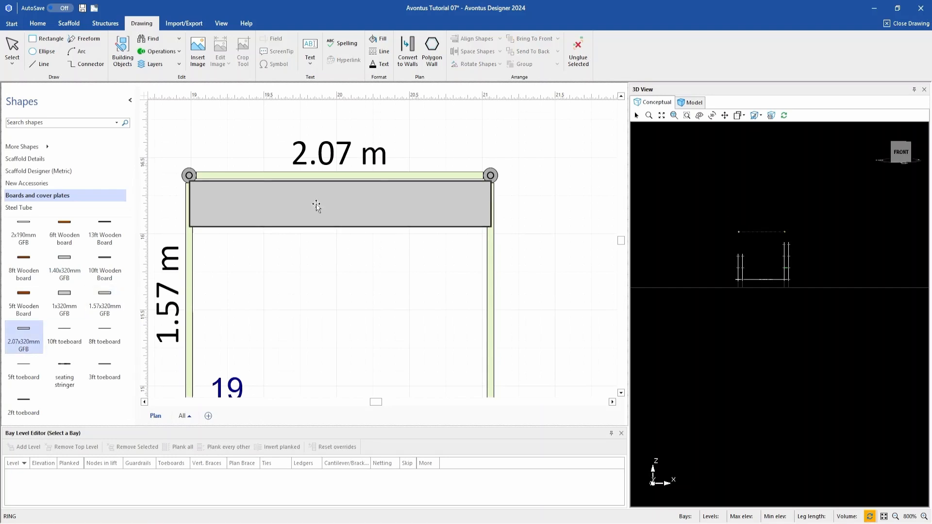
Step: Set the board's start elevation to 0.393 m and end elevation to 0.886 m, and rebuild the 3D model to inspect the slope
double_click(413, 203)
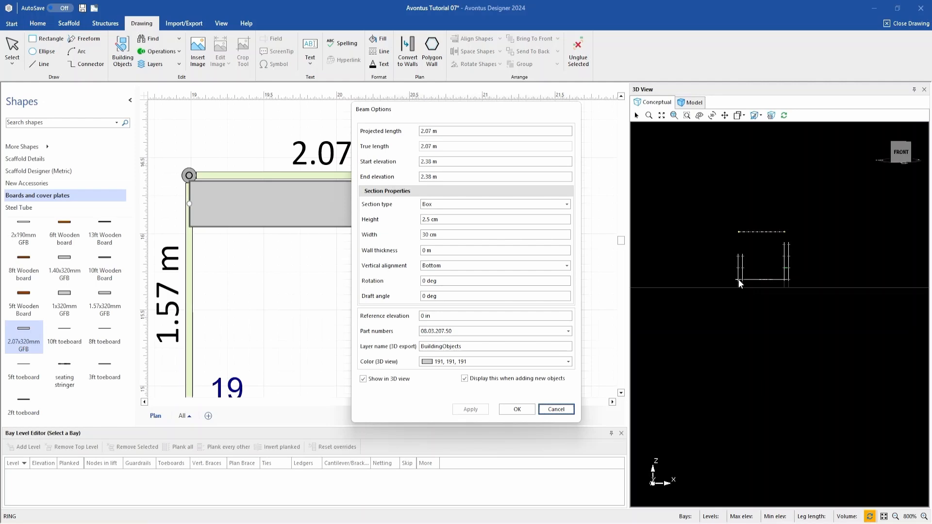
left_click_drag(444, 161, 405, 161)
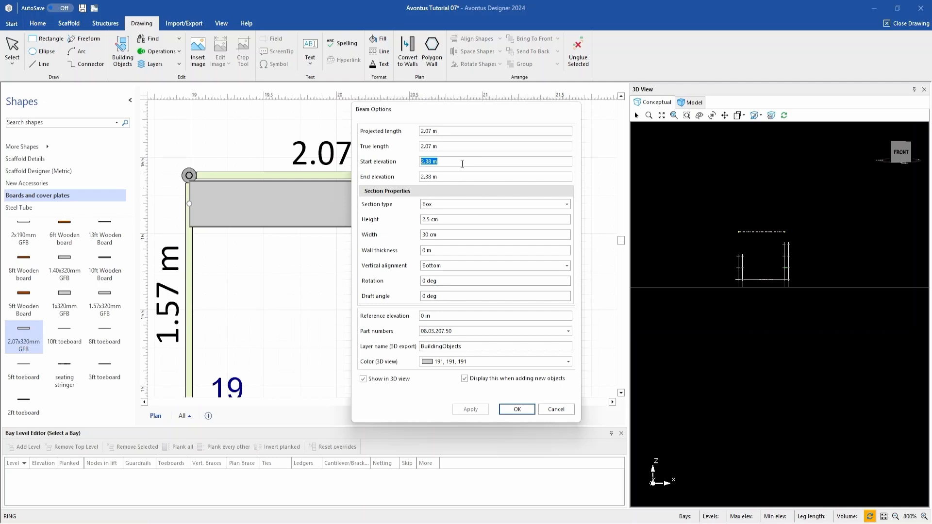
type(".393m")
key("Tab")
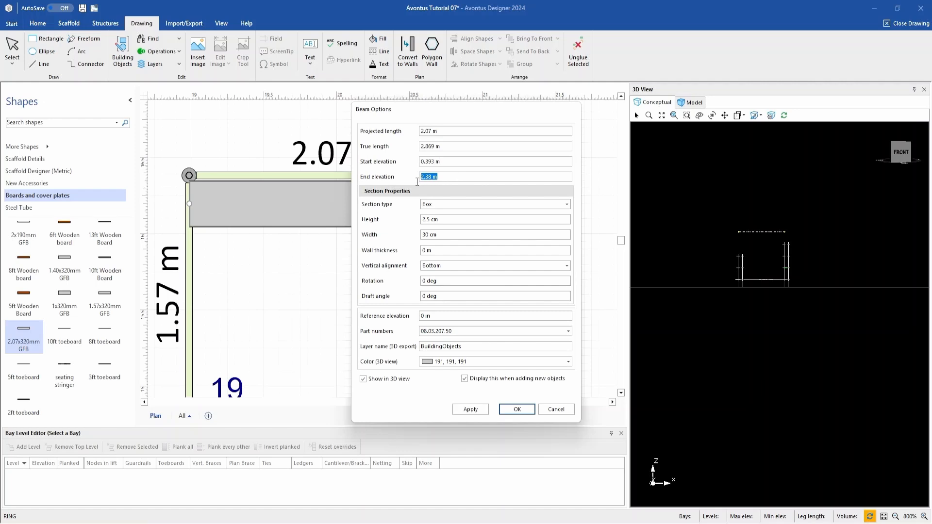
type(".886m")
left_click(476, 414)
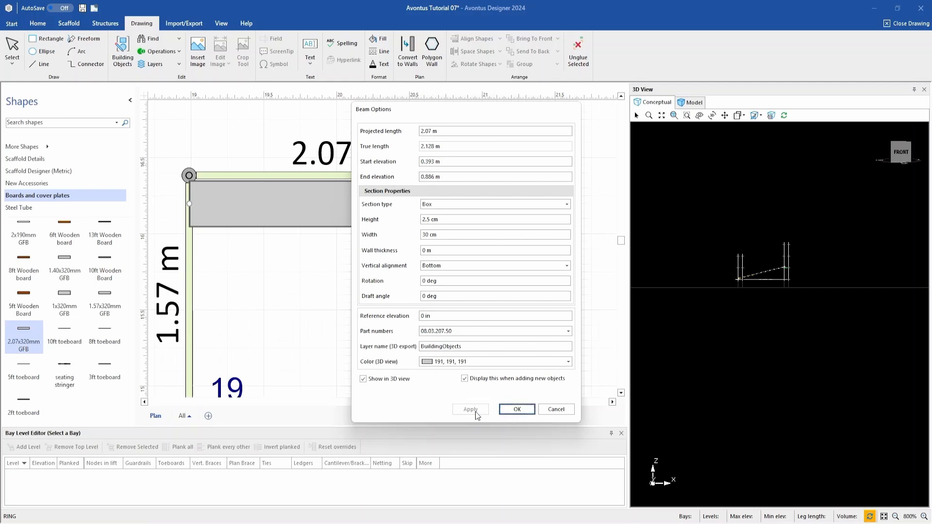
left_click(517, 410)
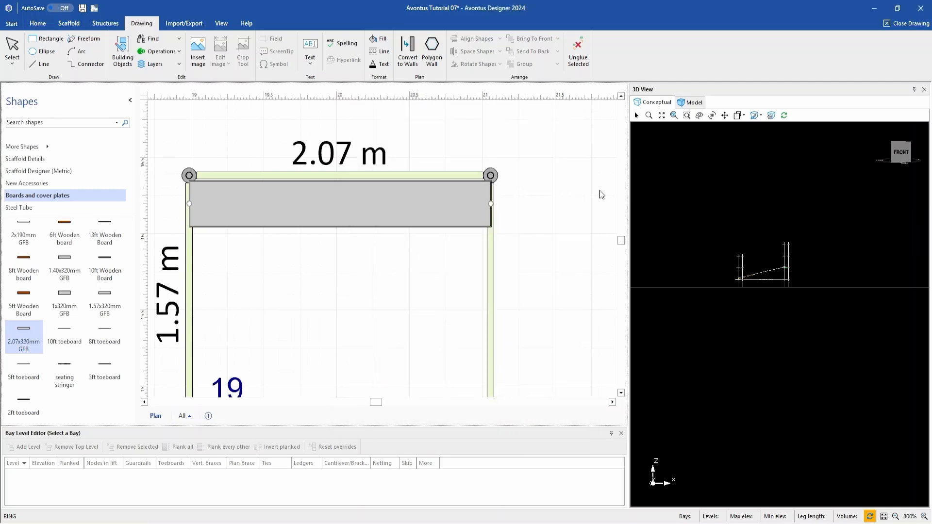
left_click(698, 102)
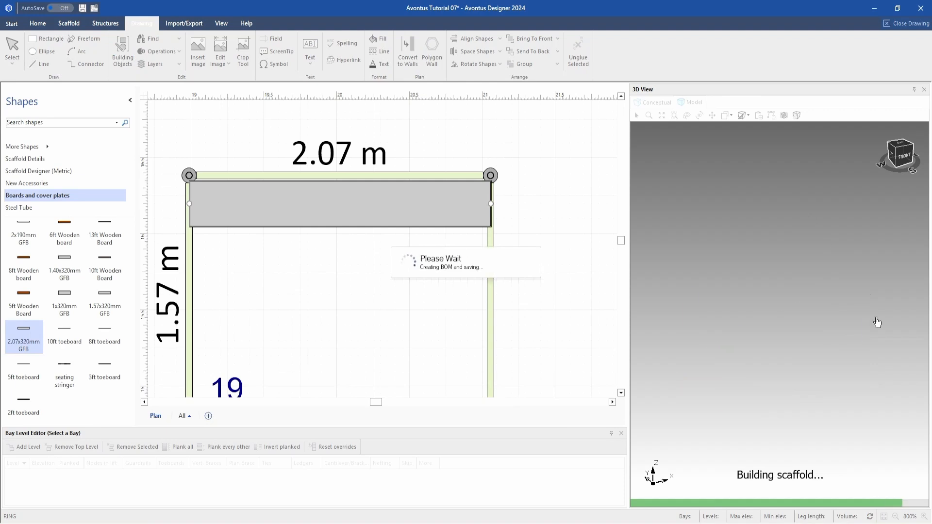
mouse_move(892, 157)
left_mouse_down()
mouse_move(921, 170)
mouse_move(929, 162)
mouse_move(902, 167)
left_mouse_up()
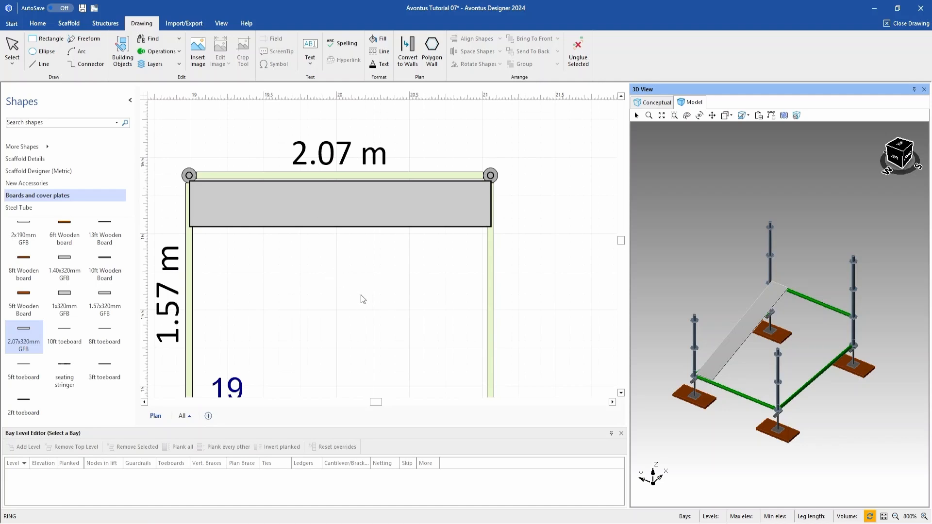
Step: Copy the inclined plank side by side down the bay until five planks fill its 1.57 m width
left_click(322, 212)
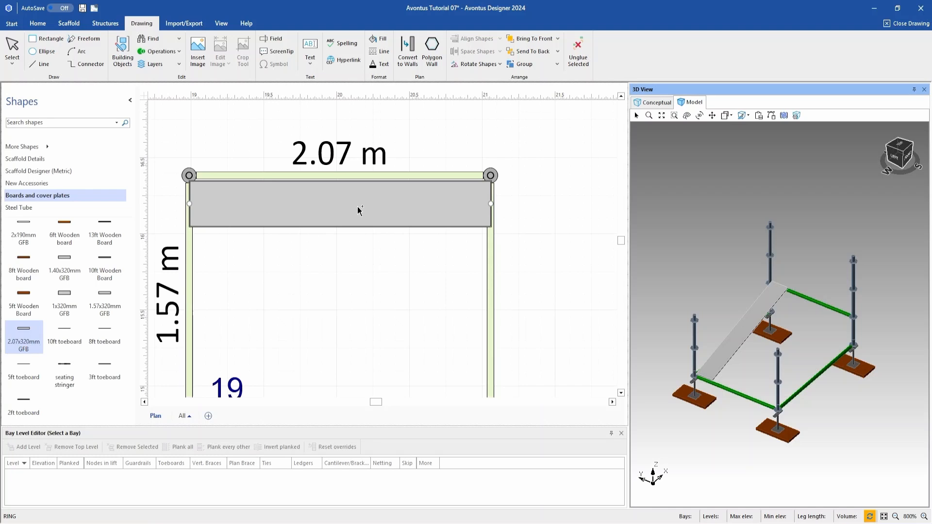
left_click_drag(359, 209, 356, 254)
scroll(337, 250, "down", 2)
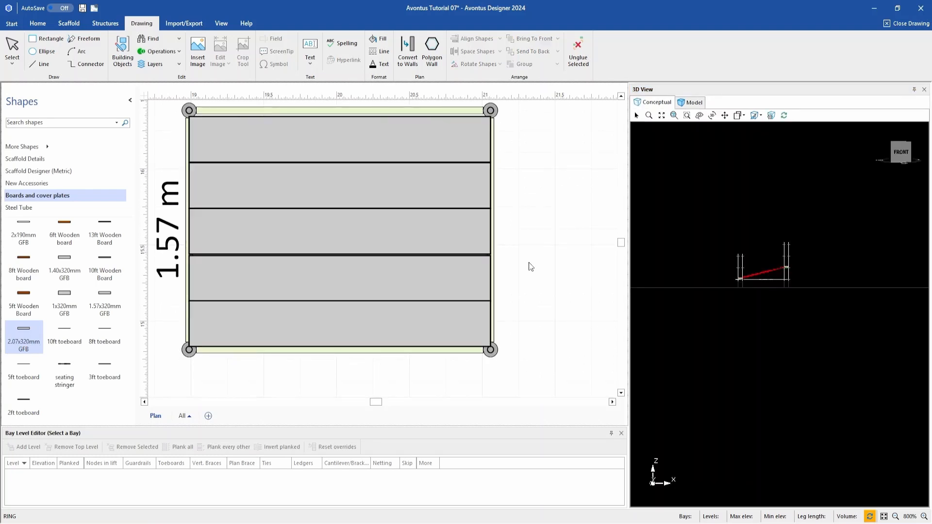
scroll(529, 266, "down", 3)
scroll(529, 262, "up", 4)
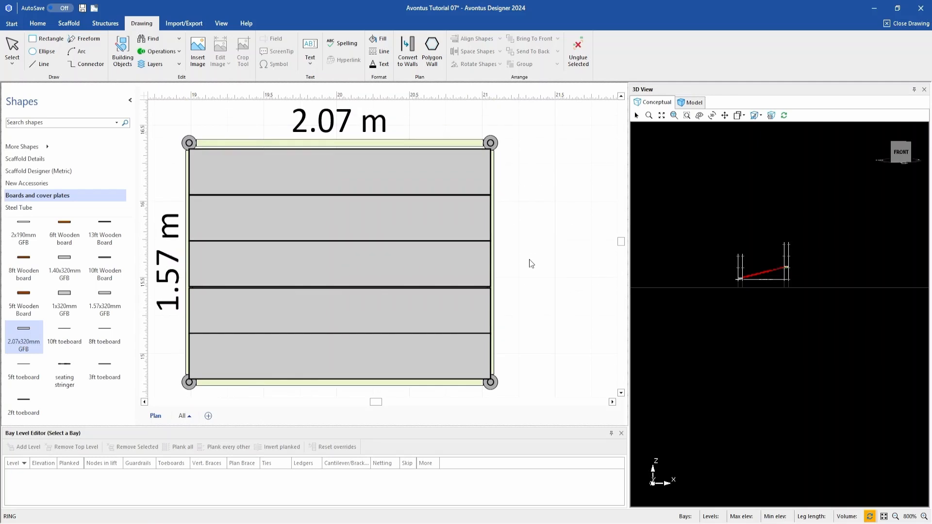
scroll(533, 258, "down", 1)
scroll(532, 250, "up", 1)
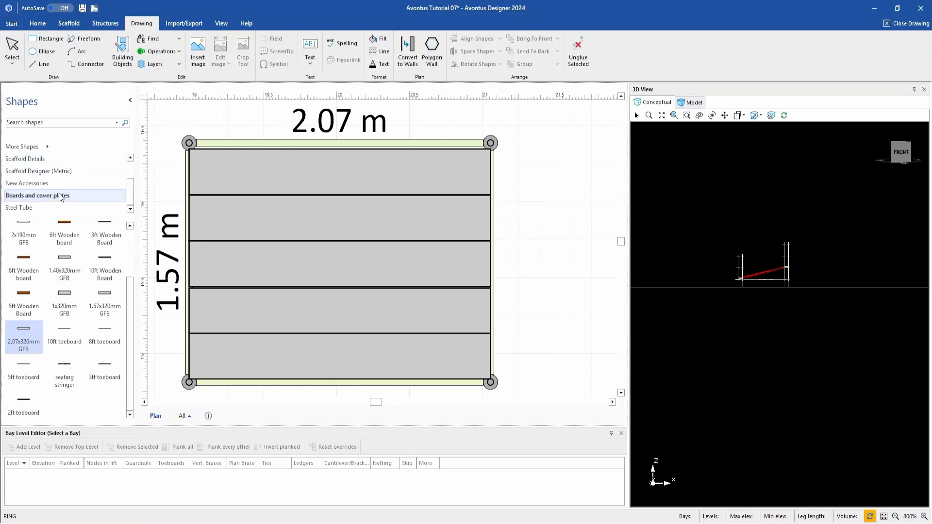
Step: Place an 8ft 2D tube from the Steel Tube shapes vertically in the plan, beside the bay's far 1.57 m side
left_click(19, 209)
scroll(429, 377, "down", 2)
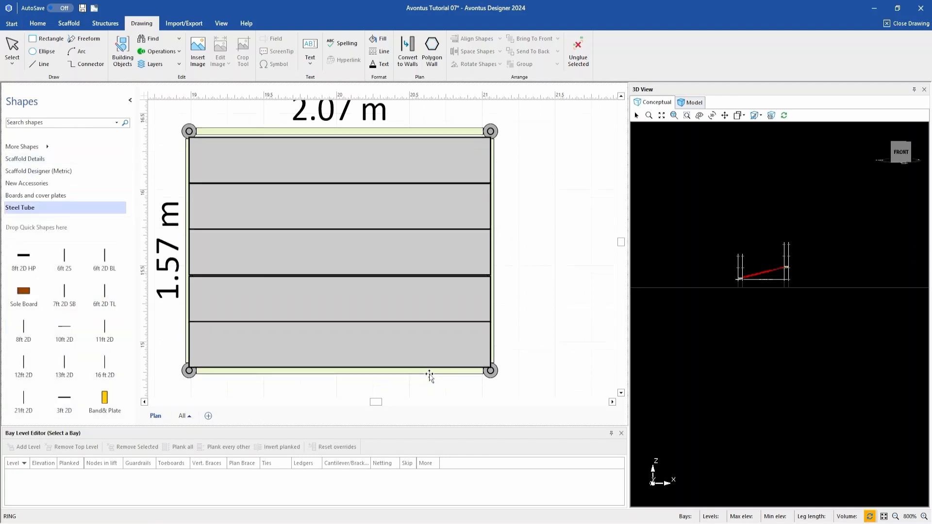
scroll(388, 371, "up", 1)
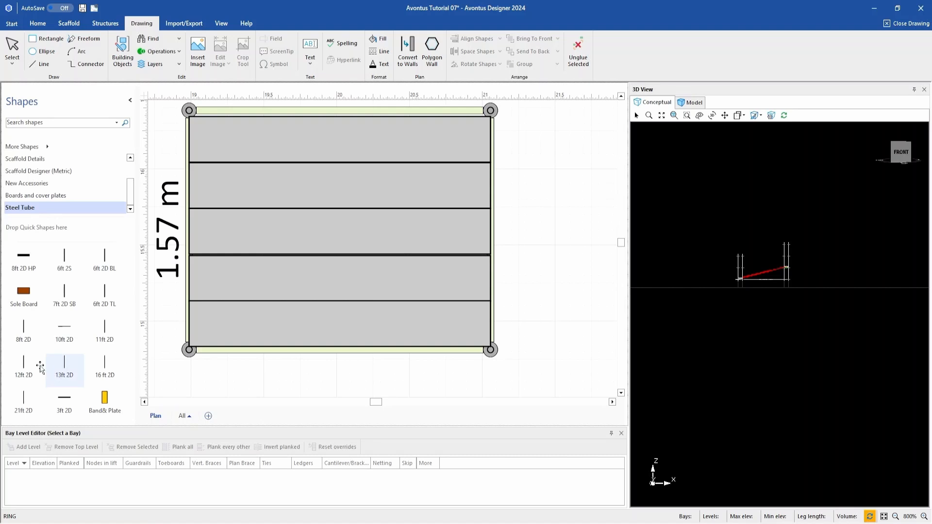
left_click_drag(476, 369, 570, 291)
scroll(570, 286, "down", 2, "ctrl")
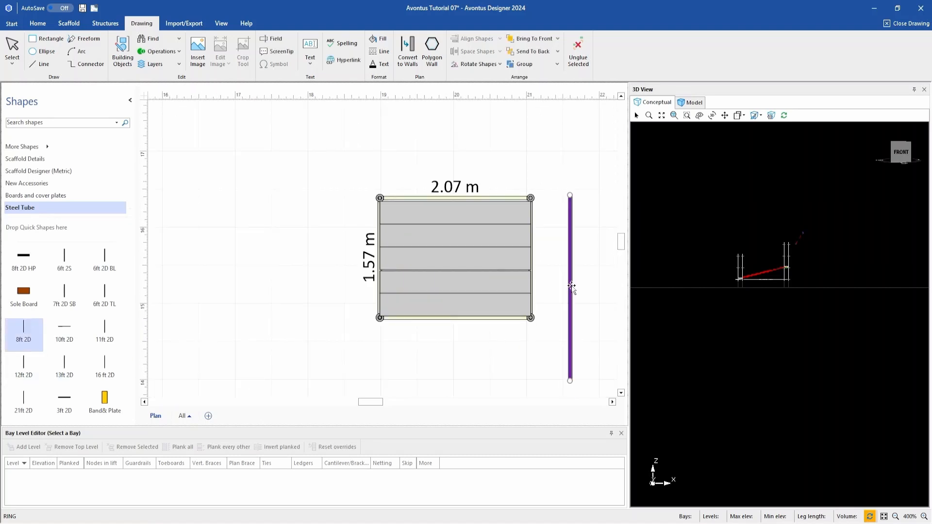
key("Escape")
Step: Review the placed tube's beam options, including its elevations and part numbers, and close them without changes
left_click(128, 56)
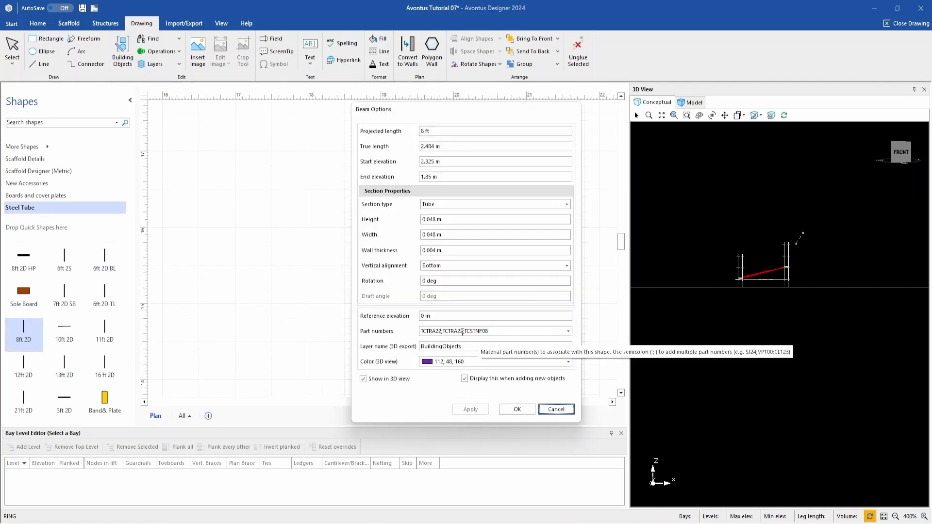
left_click_drag(501, 104, 264, 118)
left_click(310, 422)
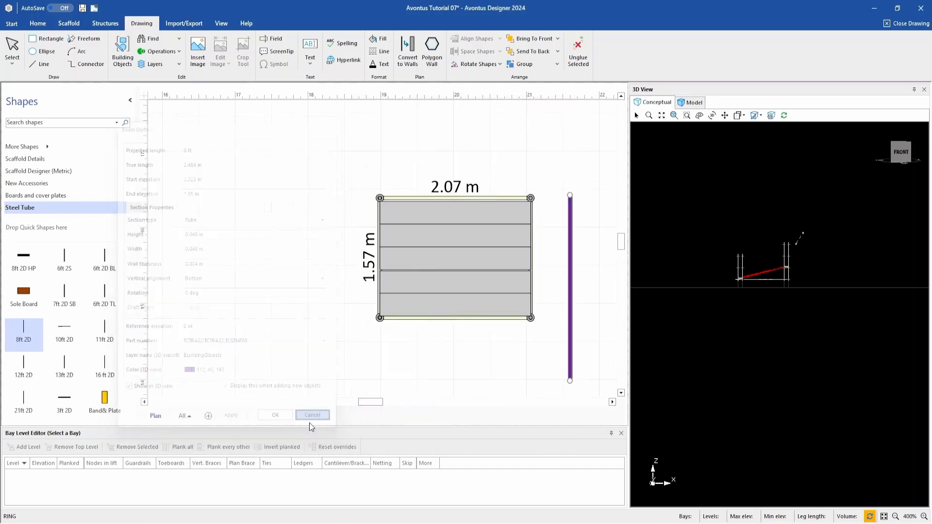
Step: Fit the tube between the posts of the bay's lower 2.07 m side, with start elevation 0.85 m and end elevation 1.45 m
left_click(573, 328)
left_click_drag(570, 196, 381, 321)
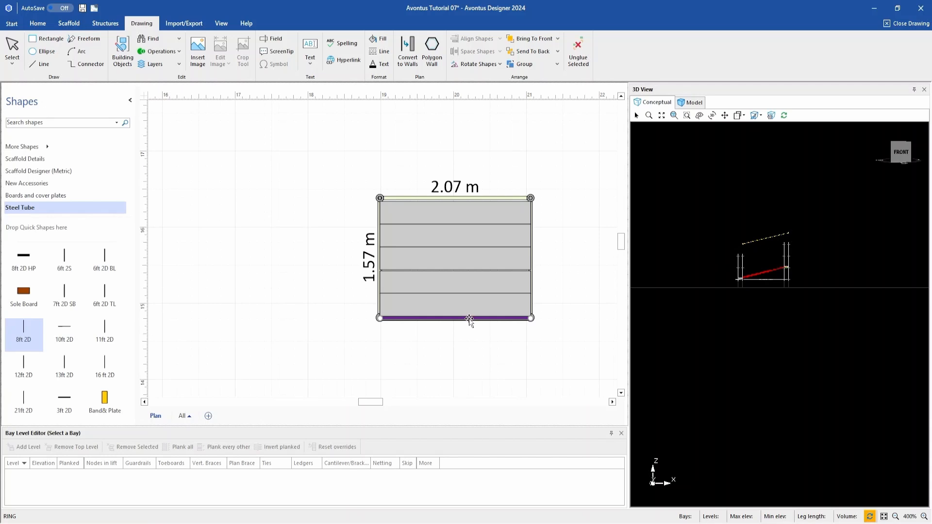
left_click(122, 51)
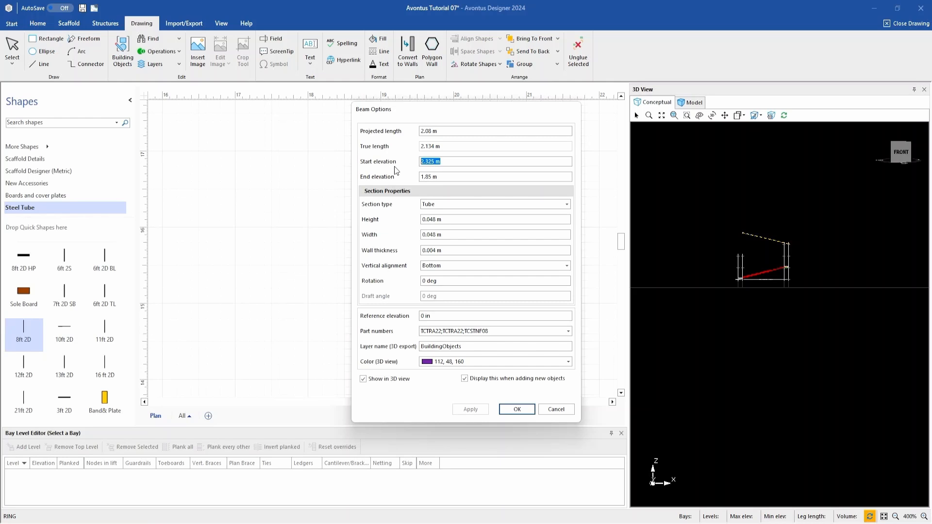
type(".850m")
key("Tab")
type("1")
left_click(471, 409)
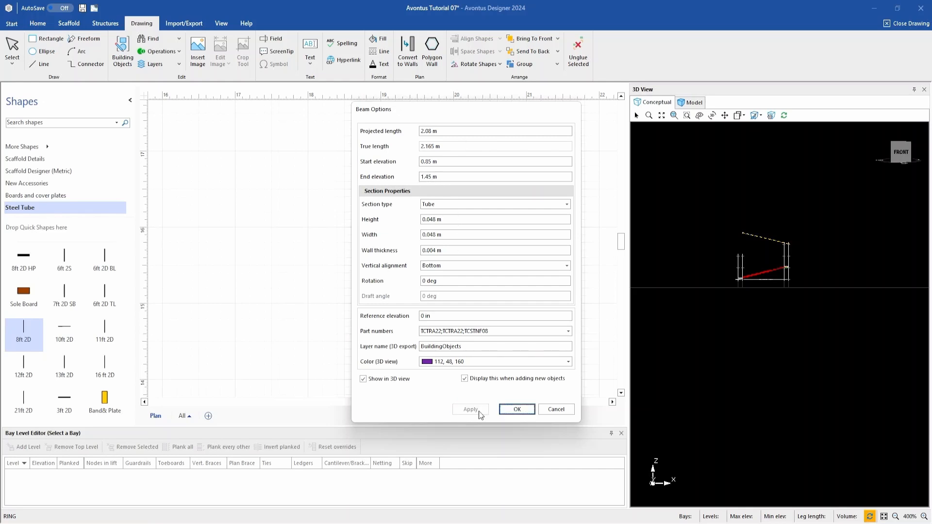
left_click(516, 409)
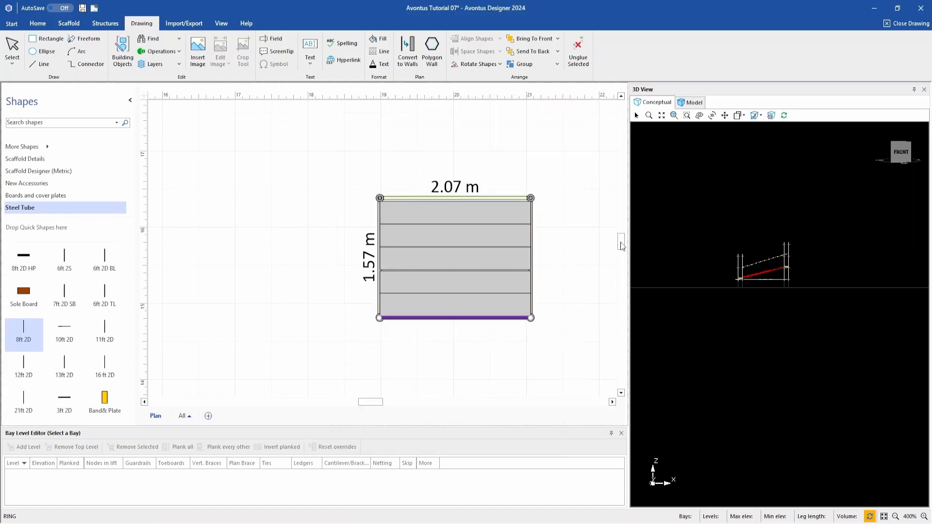
left_click(695, 104)
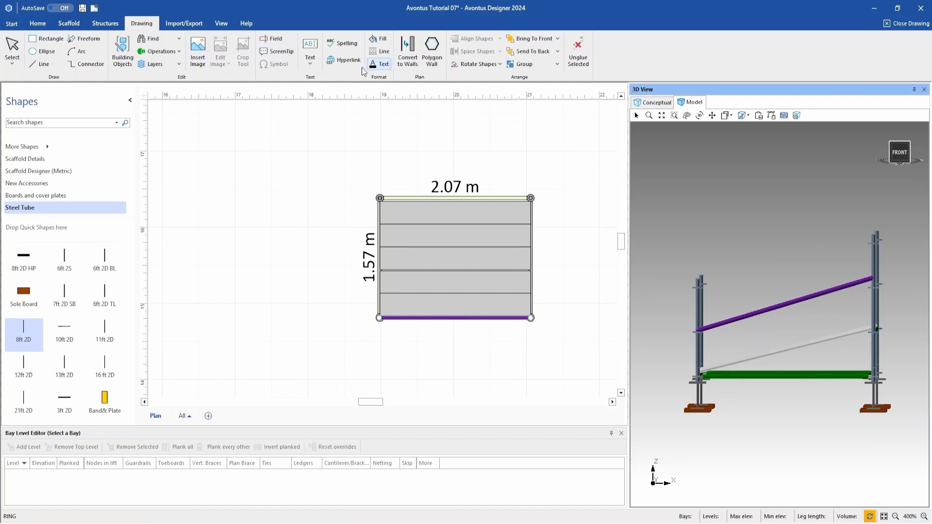
Step: Set the tube's projected length to 8 ft and shift it to overhang the posts at both ends
left_click(122, 51)
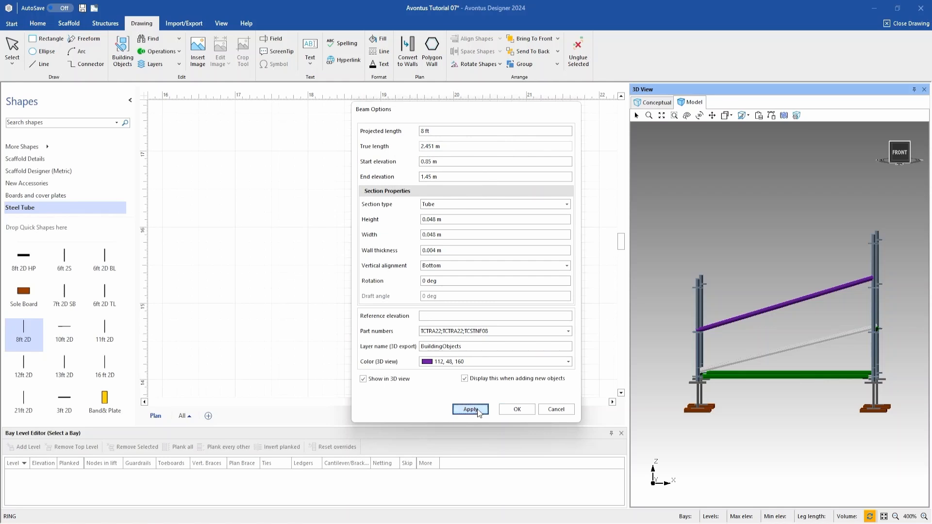
left_click(516, 410)
left_click_drag(471, 320, 459, 320)
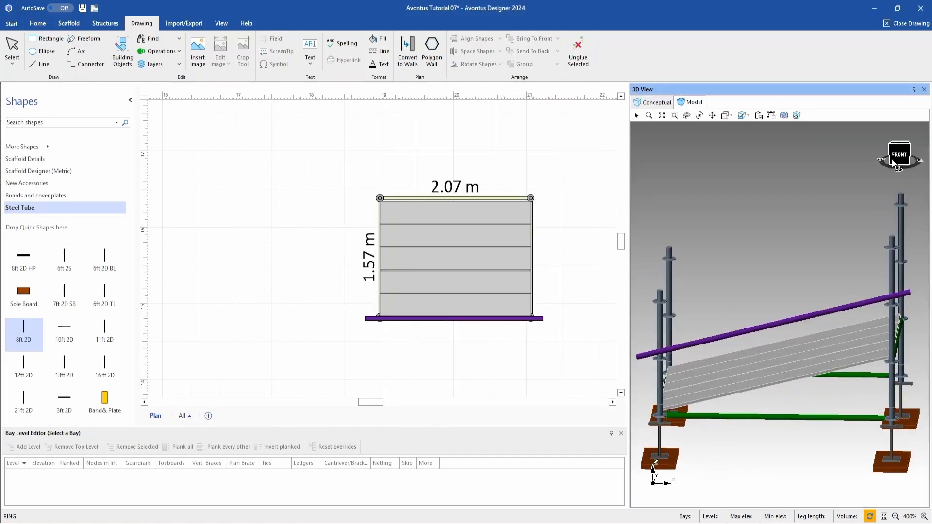
Step: Copy the sloped tube onto the bay's opposite 2.07 m side, and place another copy just outside the lower side
left_click(448, 319)
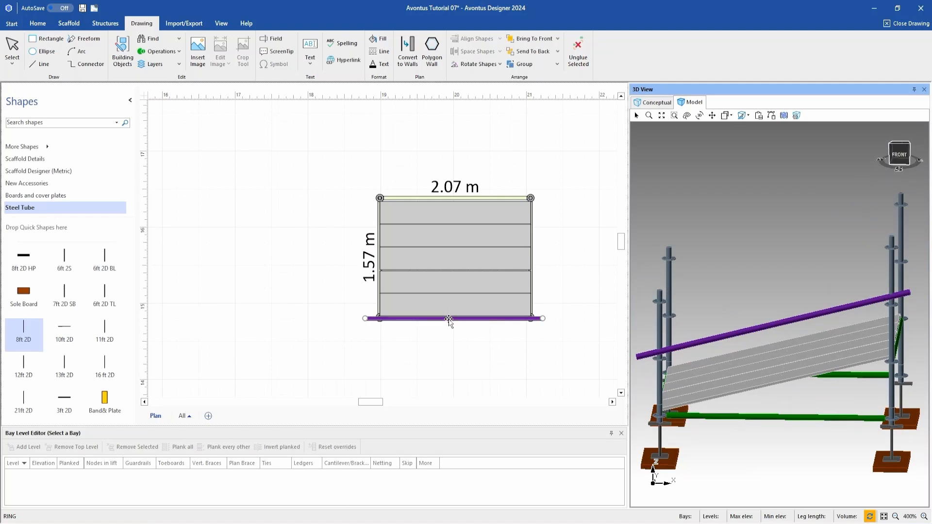
left_click_drag(447, 318, 447, 200, "ctrl")
left_click(435, 319)
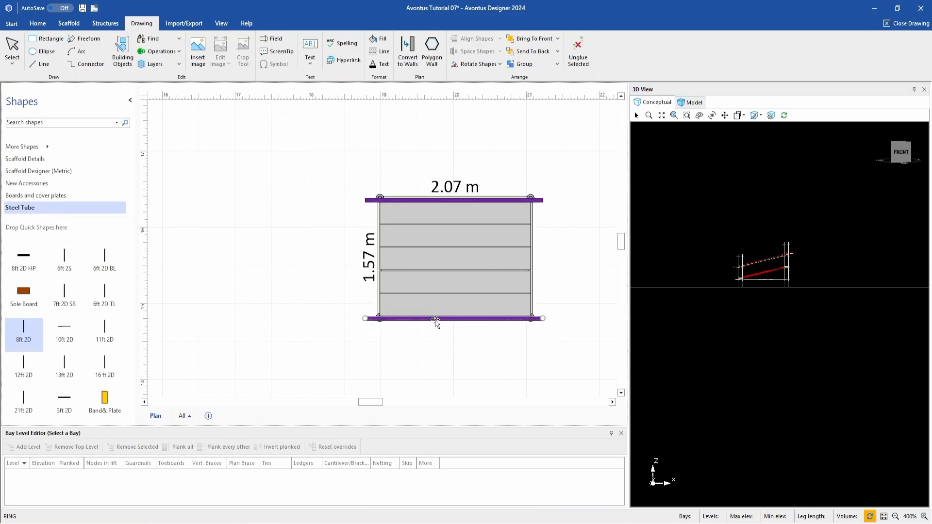
left_click_drag(436, 320, 442, 345, "ctrl")
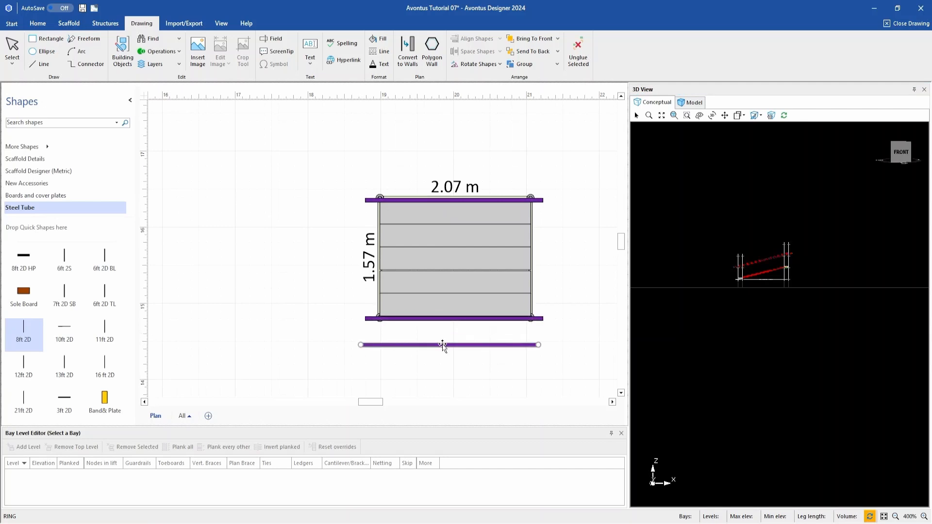
Step: Set the outer tube copy's reference elevation to +500mm and rebuild the 3D model to check its height
left_click(447, 347)
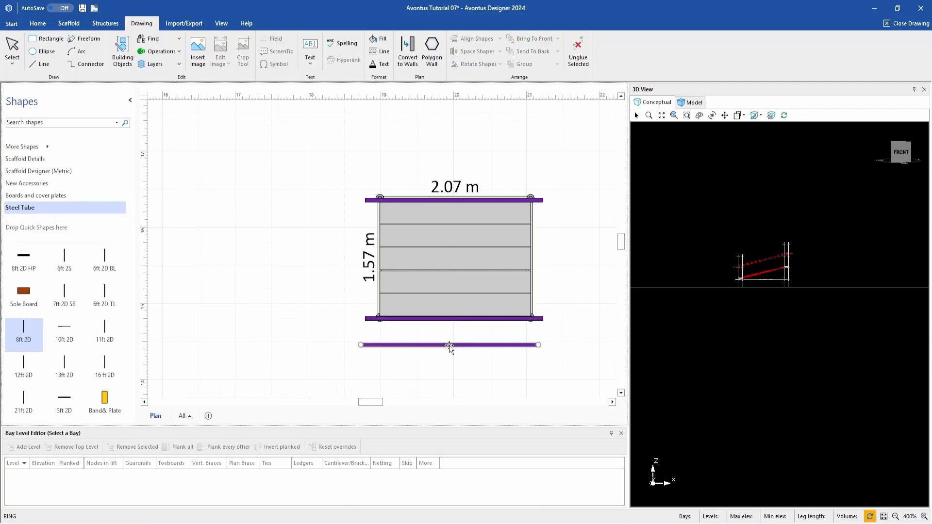
left_click(118, 53)
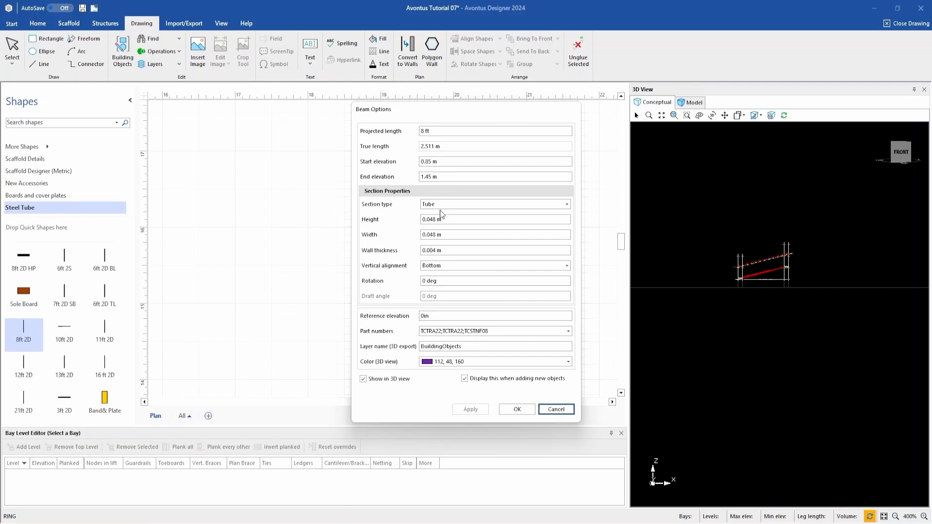
double_click(432, 316)
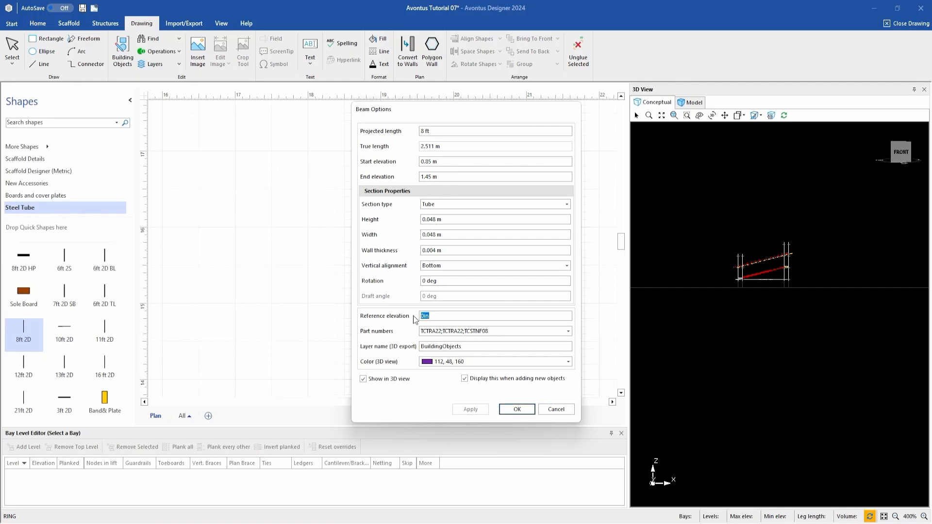
type("+500mm")
left_click(517, 409)
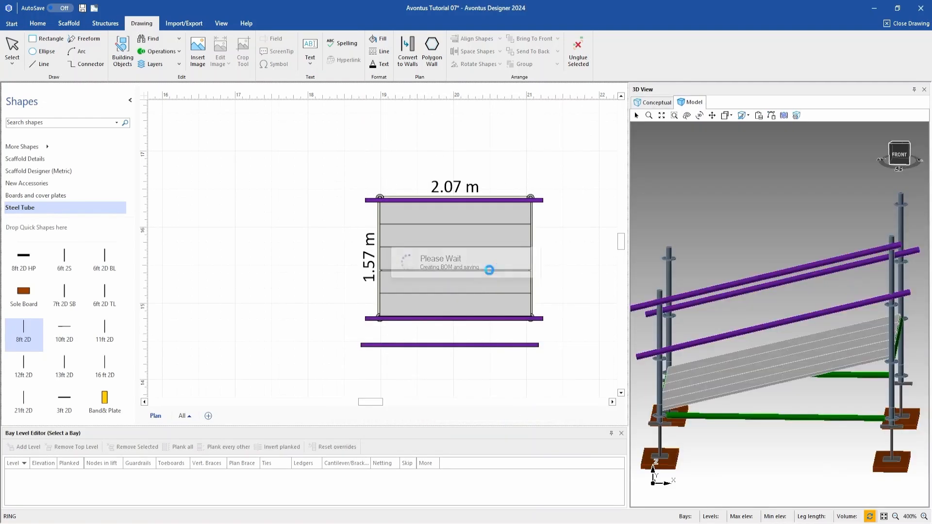
left_click(899, 157)
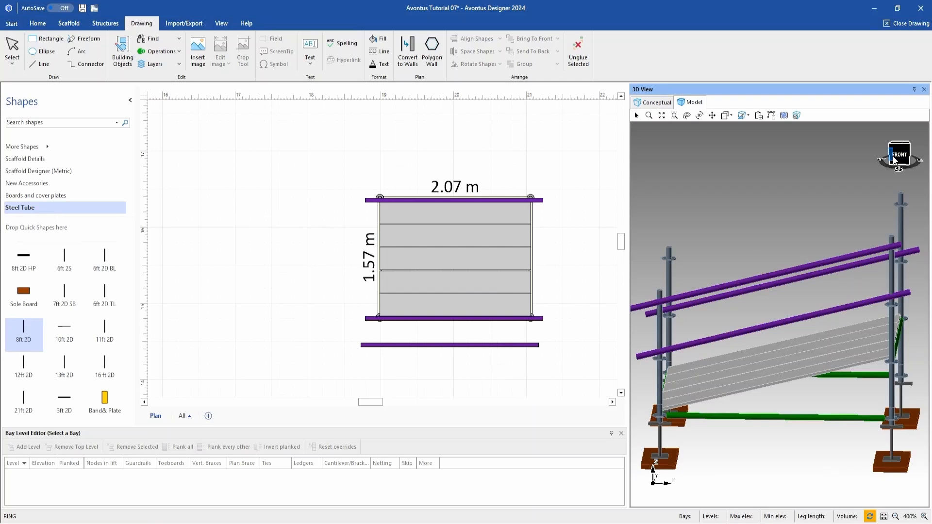
left_click_drag(899, 160, 911, 156)
Step: Move the raised tube onto the bay's lower side and copy it to the upper side, giving both sides two rails
left_click(426, 345)
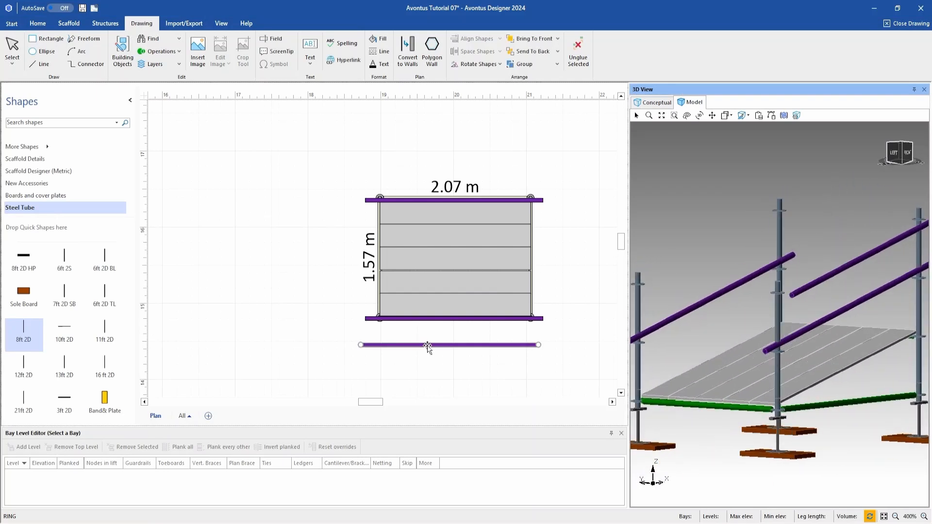
left_click_drag(433, 347, 447, 319)
left_click_drag(447, 363, 450, 193)
left_click_drag(451, 193, 451, 200)
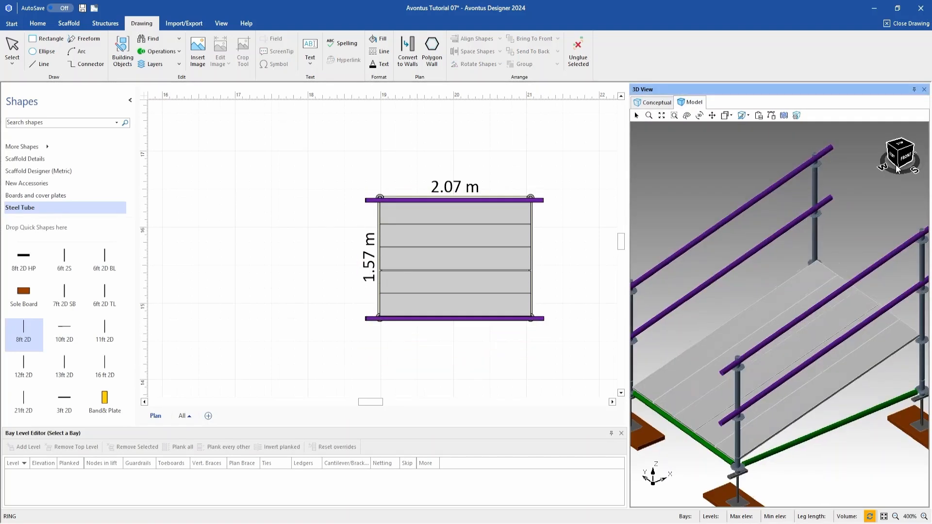
middle_click_drag(680, 165, 765, 342)
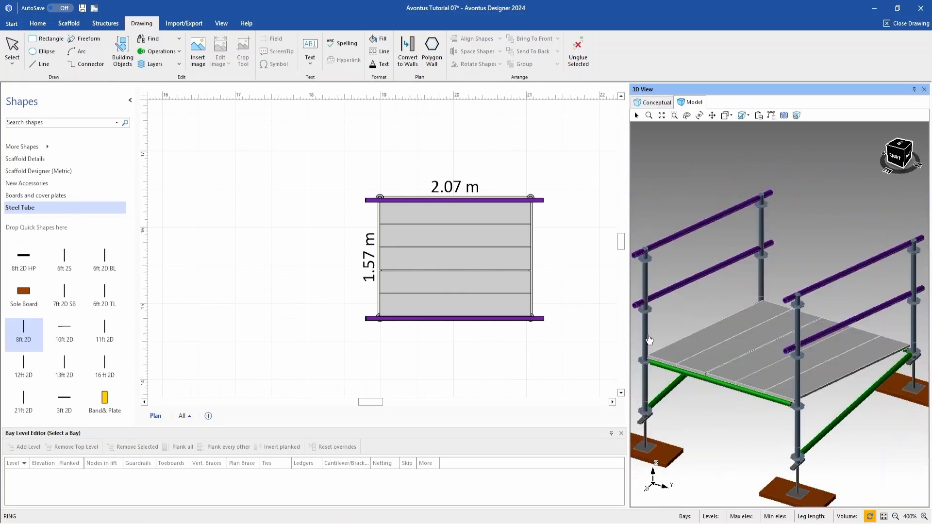
mouse_move(904, 163)
left_mouse_down()
mouse_move(914, 164)
mouse_move(876, 152)
mouse_move(860, 158)
left_mouse_up()
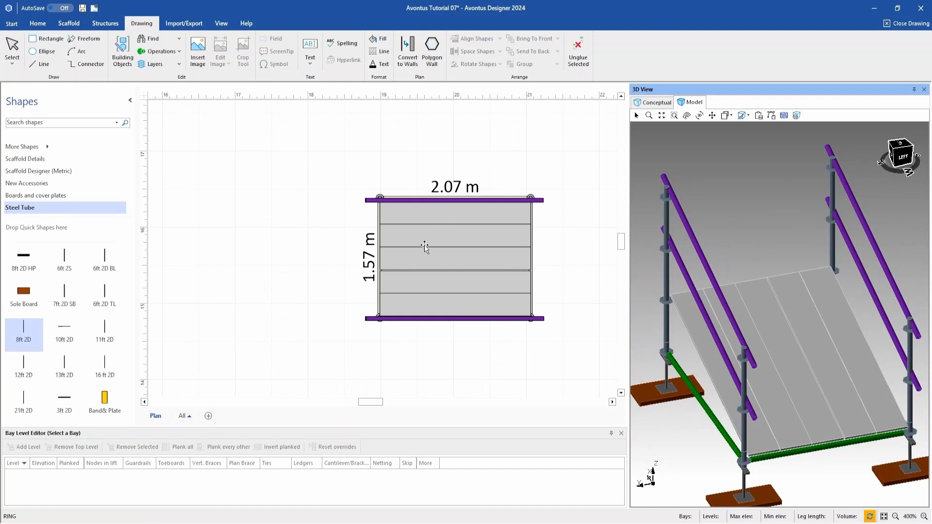
Step: Select the whole ramp bay with its planks and tubes and copy it beside the original, past the lower end of the ramp
left_click(349, 175)
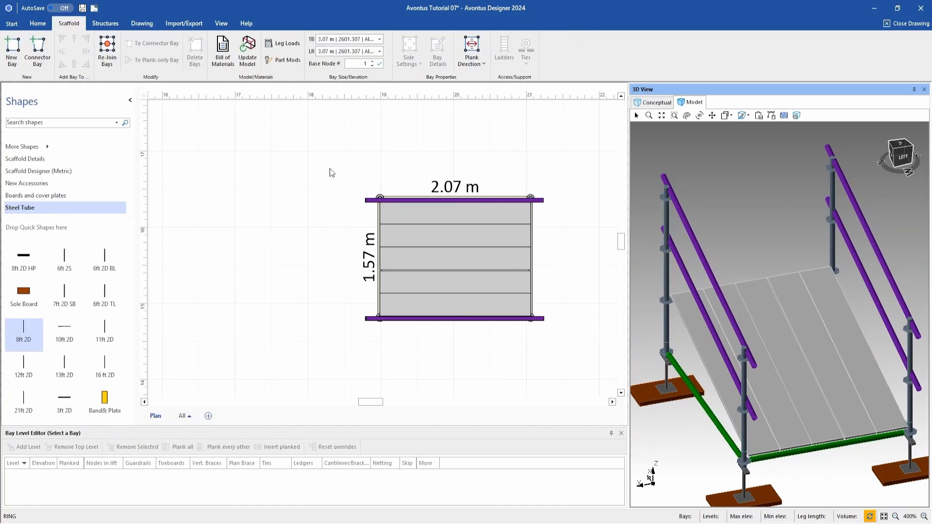
left_click_drag(328, 167, 578, 353)
left_click_drag(404, 285, 199, 285, "ctrl")
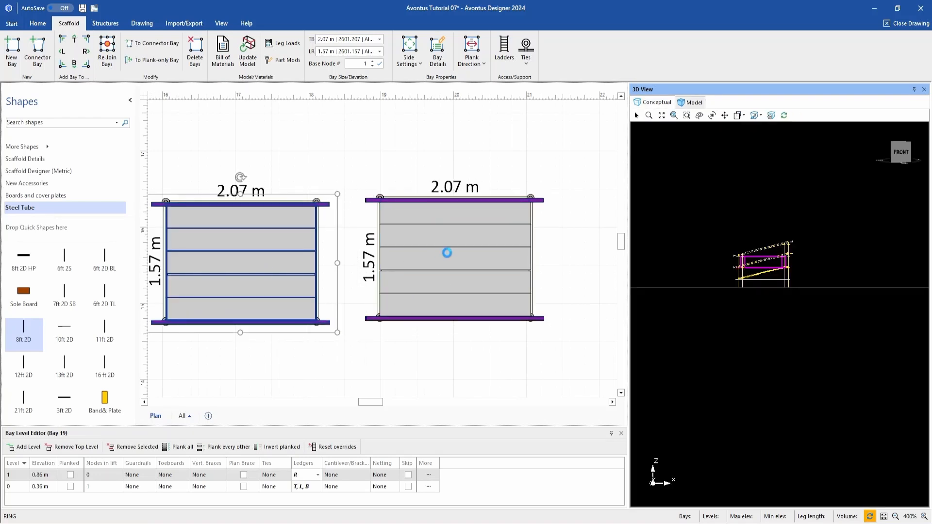
Step: Delete only the scaffold bay from the copied assembly, keeping its planks and tubes, and rebuild the 3D model
left_click(318, 201)
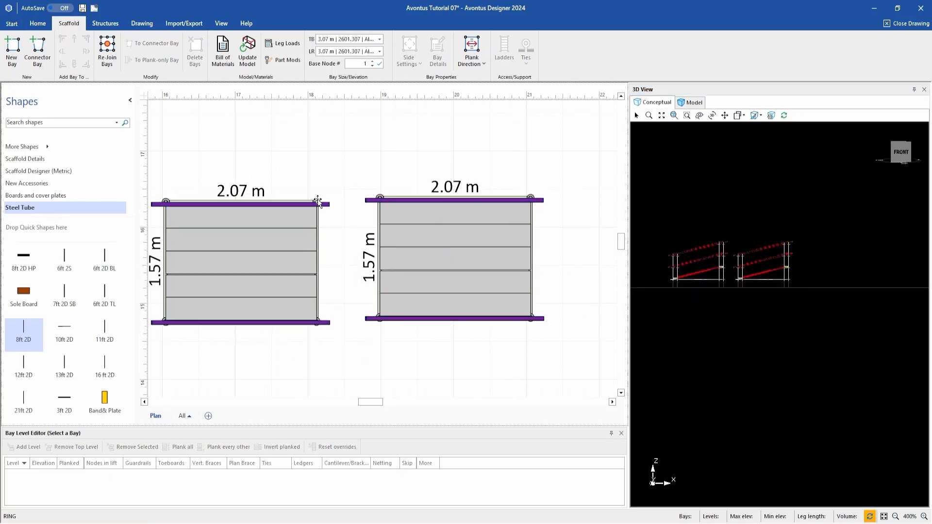
key("Delete")
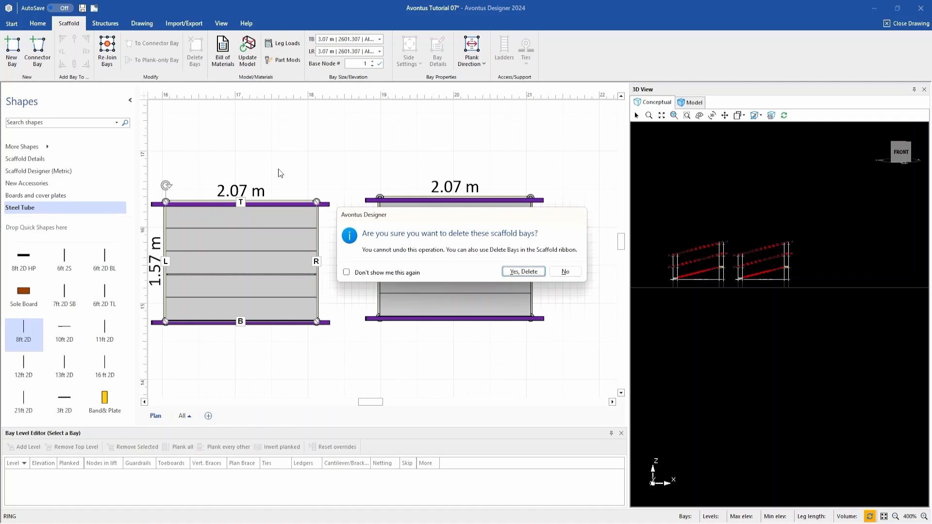
key("Return")
left_click_drag(379, 401, 371, 401)
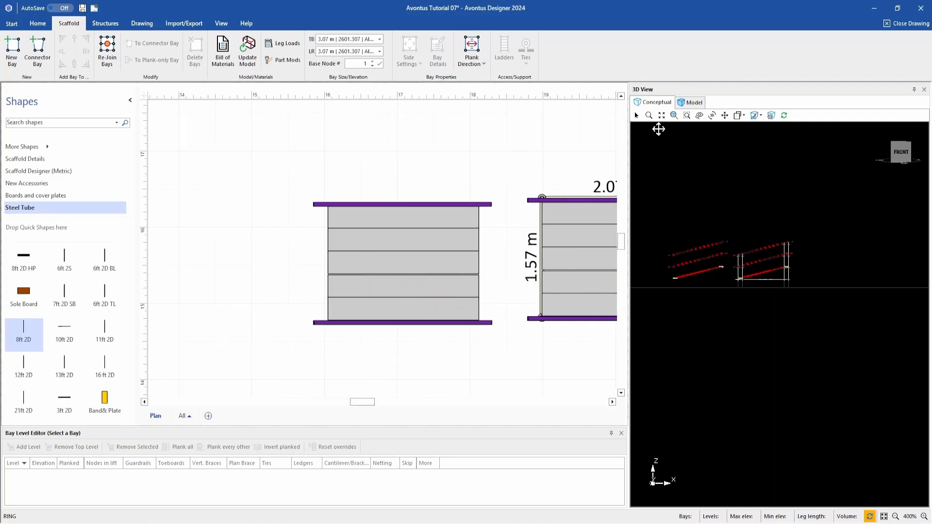
left_click(690, 102)
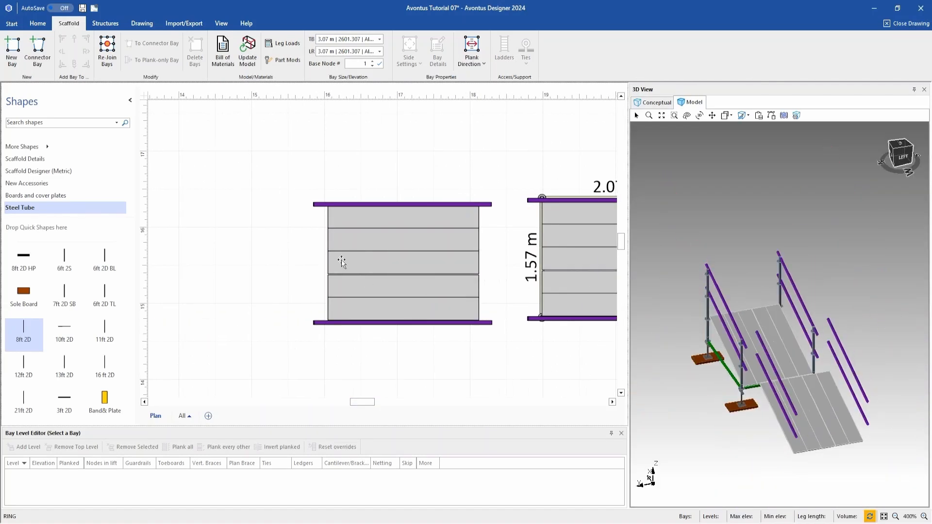
Step: Group the copied planks and tubes and move the group against the upper end of the original bay, aligned with its rails
right_click_drag(283, 170, 509, 337)
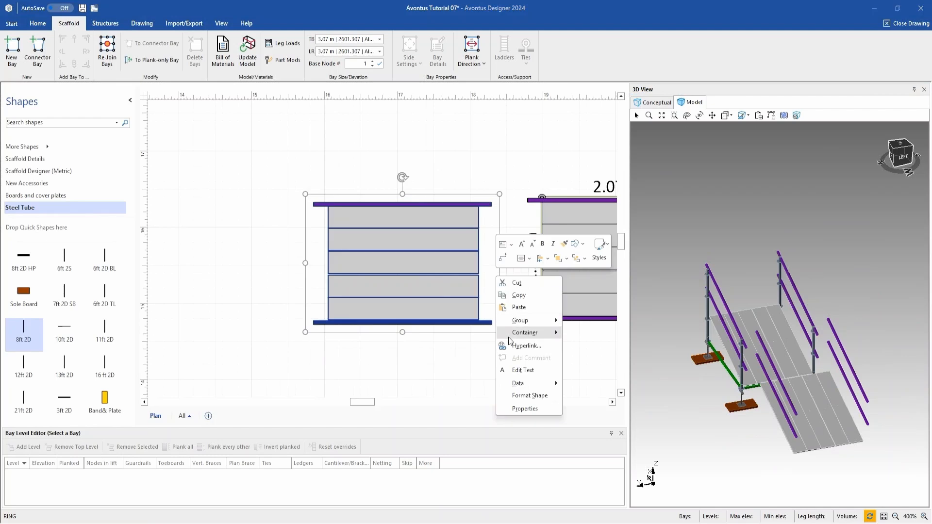
mouse_move(521, 320)
left_click(585, 320)
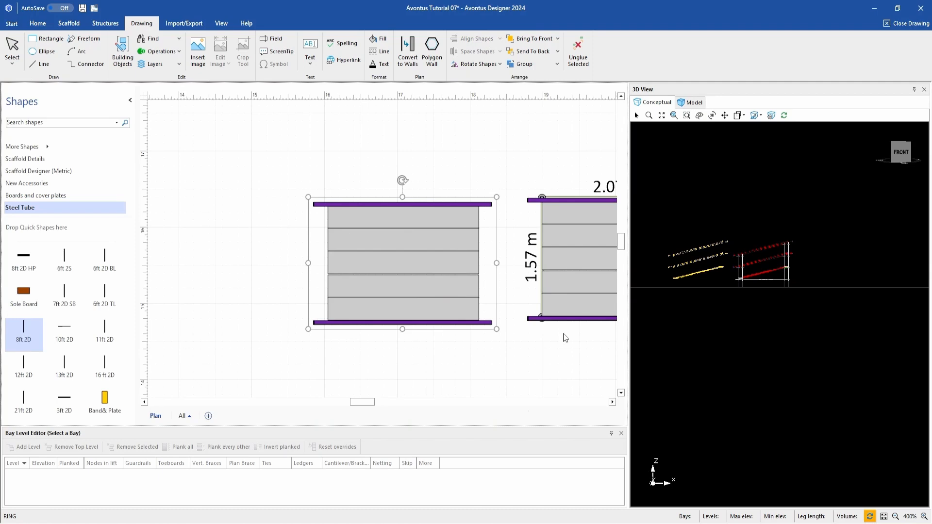
mouse_move(361, 406)
left_mouse_down()
mouse_move(393, 406)
mouse_move(369, 408)
left_mouse_up()
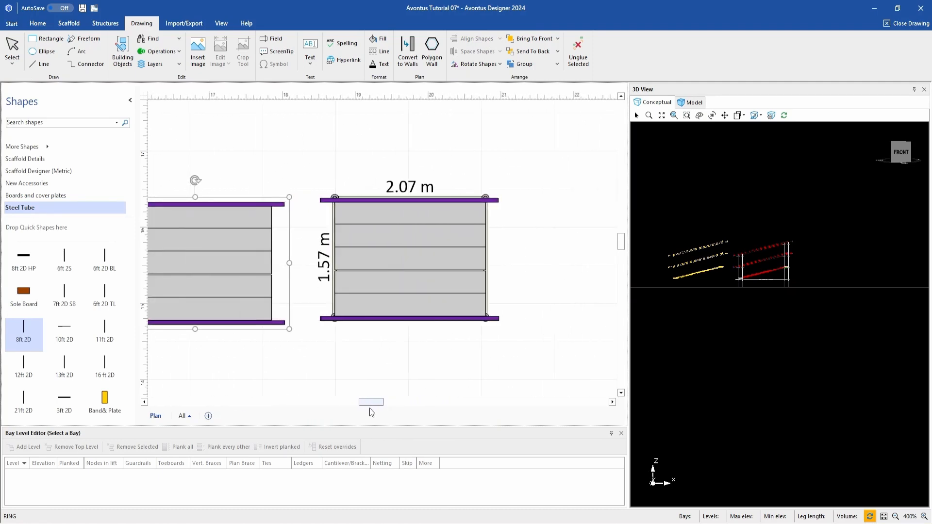
left_click_drag(619, 252, 572, 262)
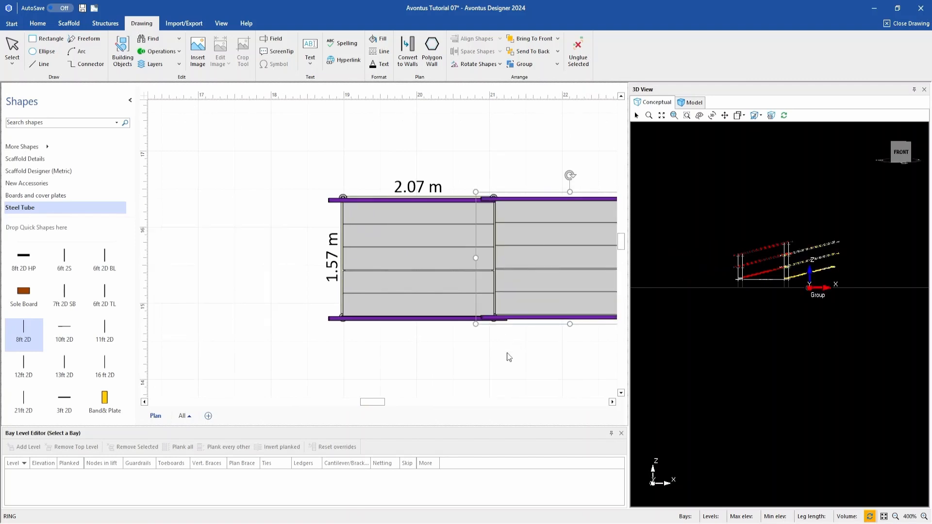
Step: Set the group's reference elevation to 500mm and rebuild the 3D model to check the ramp continuation from the front
left_click(124, 51)
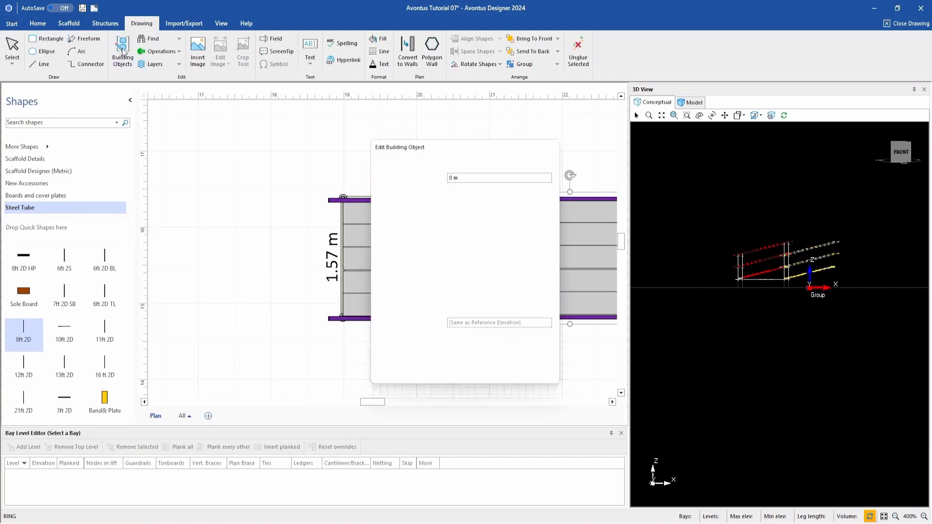
left_click(442, 267)
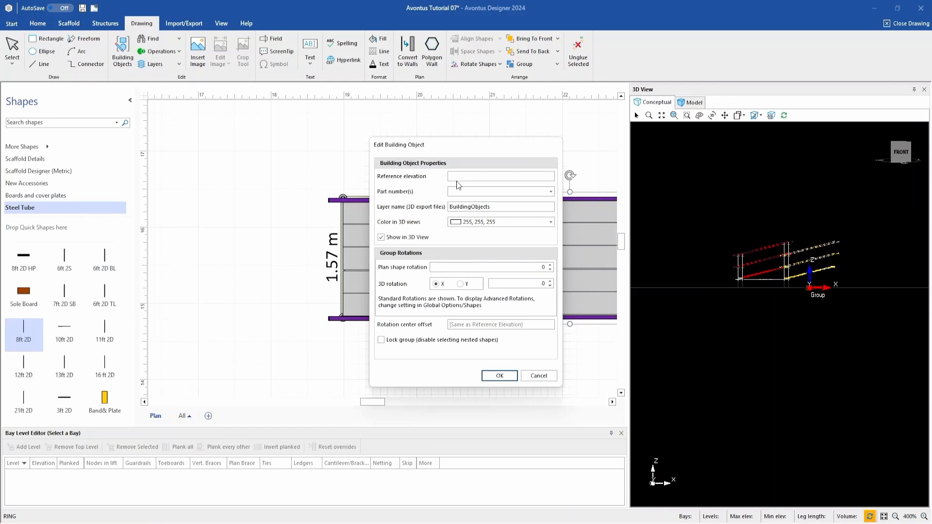
left_click(458, 178)
type("500mm")
left_click(500, 376)
left_click(693, 103)
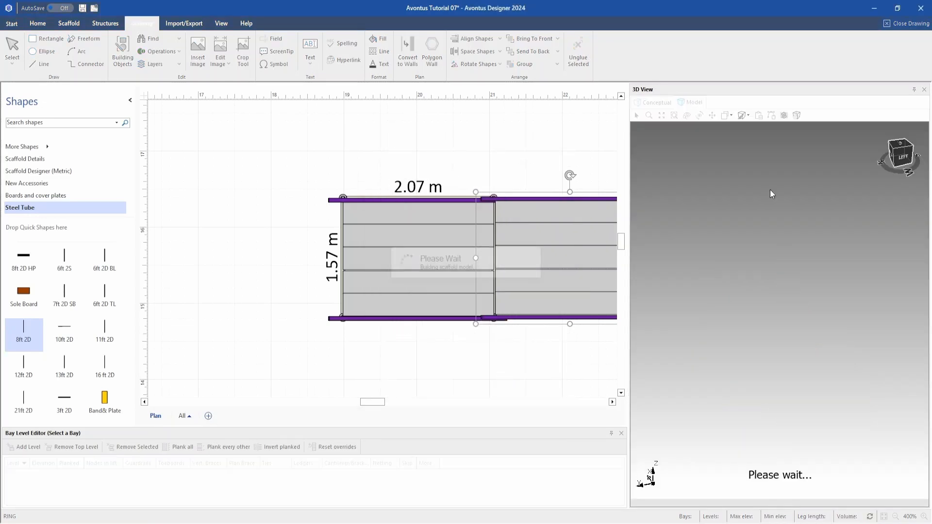
left_click_drag(912, 161, 871, 157)
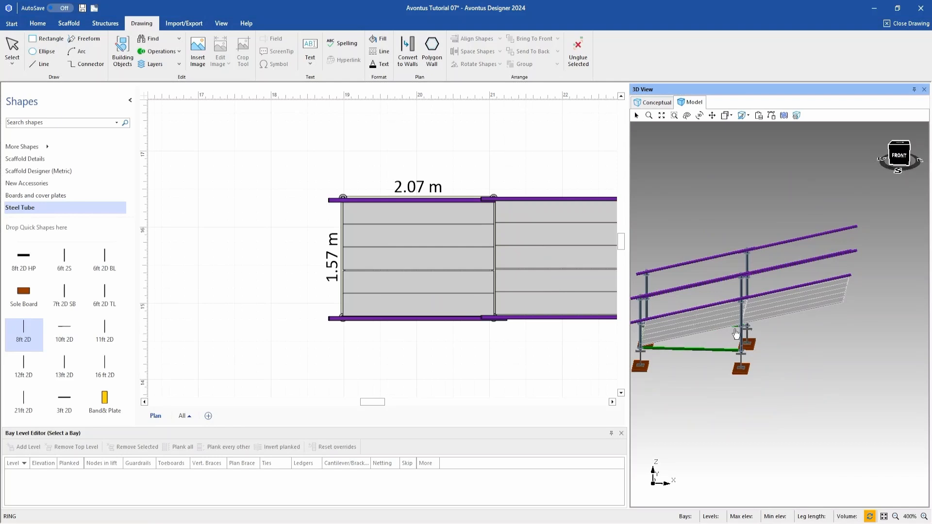